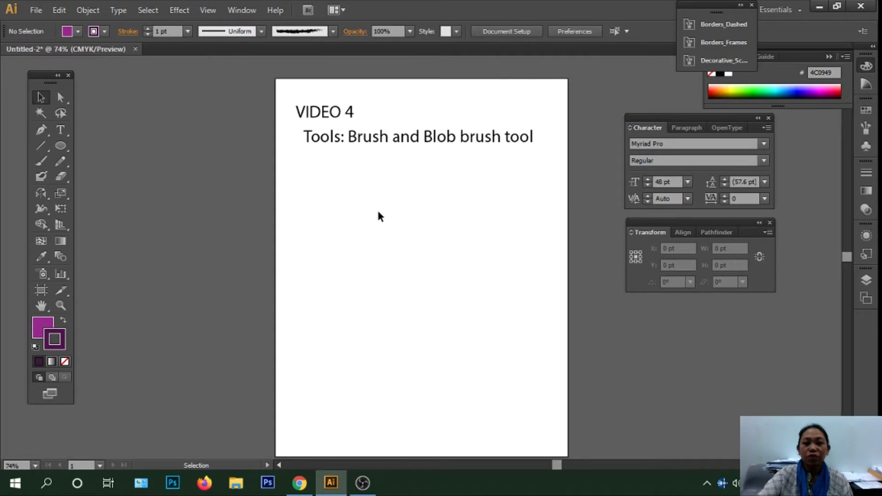
- Activate the Paintbrush tool and open the Variable Width Profile list
click(40, 161)
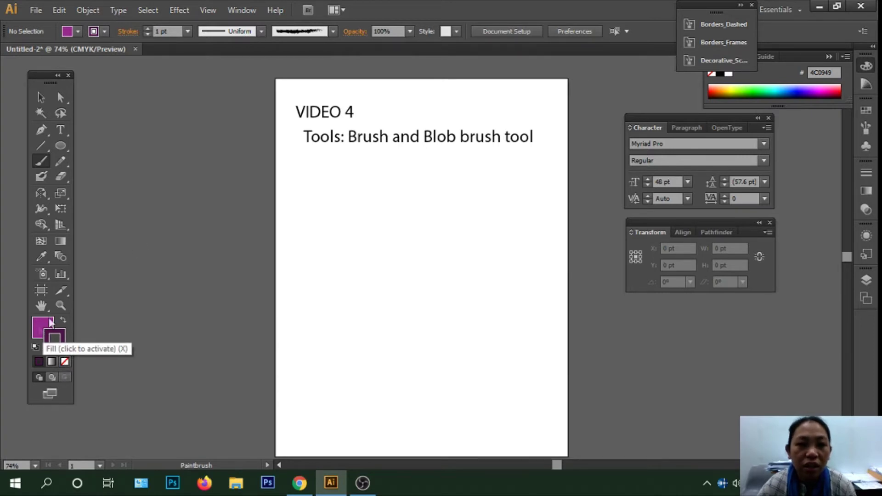
click(261, 32)
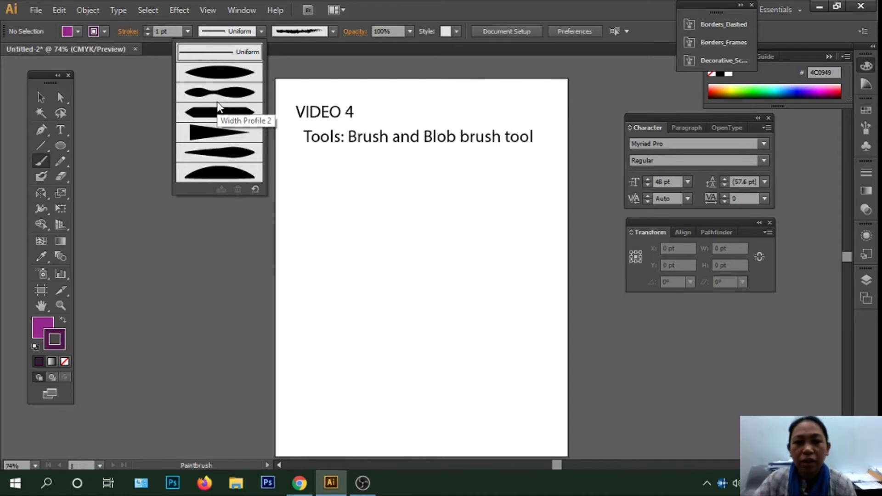
- Browse the width profiles, then set the Paintbrush's brush definition to Charcoal – Feather
click(335, 36)
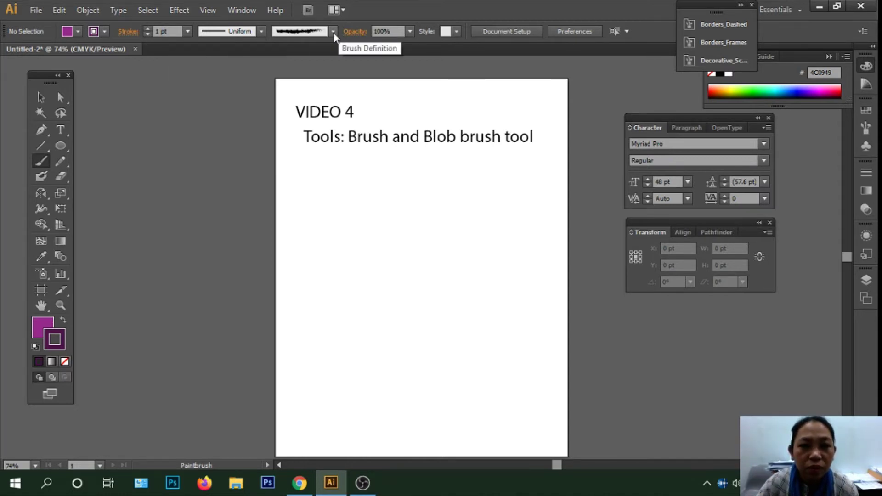
click(262, 31)
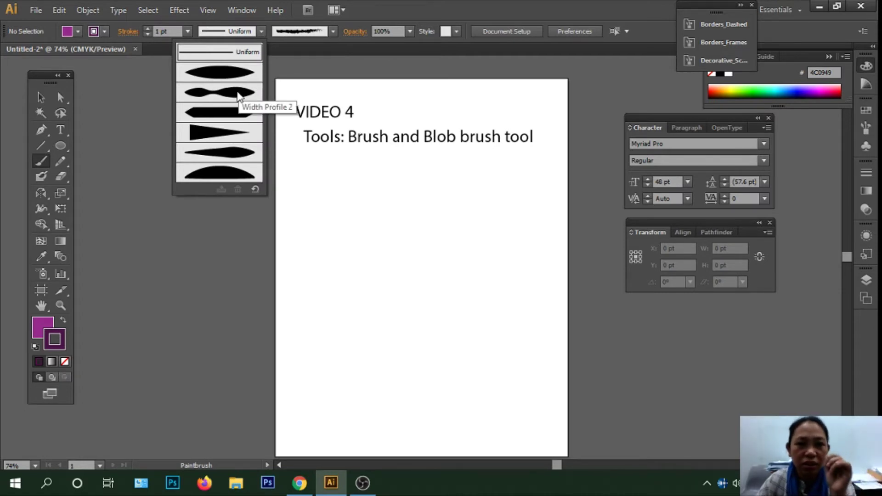
click(334, 31)
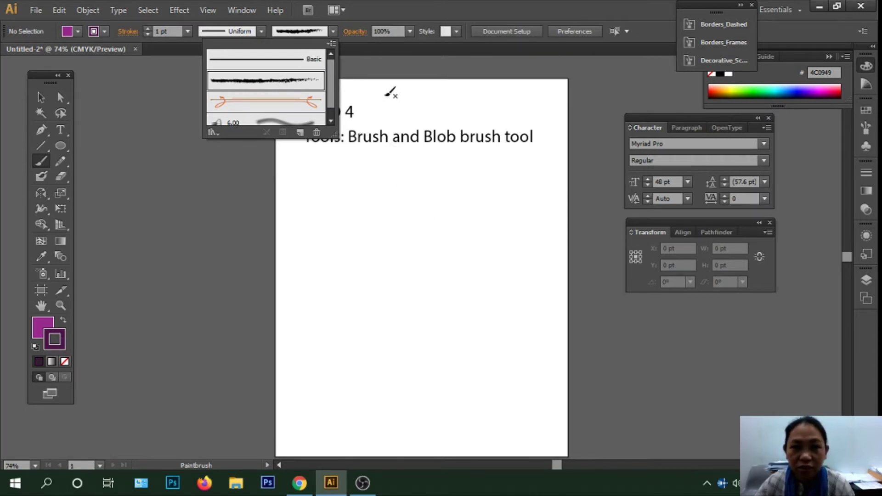
click(399, 41)
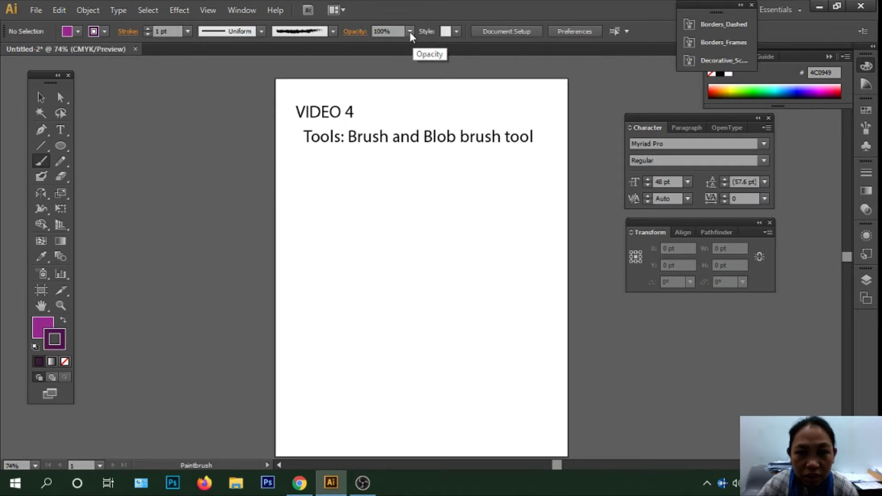
- Check the Opacity choices and Graphic Style swatches without changing anything
click(410, 32)
click(412, 31)
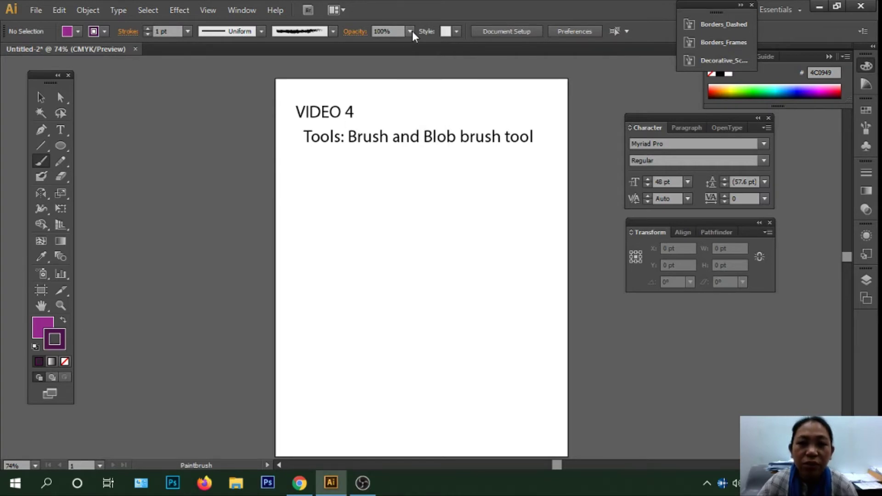
click(458, 31)
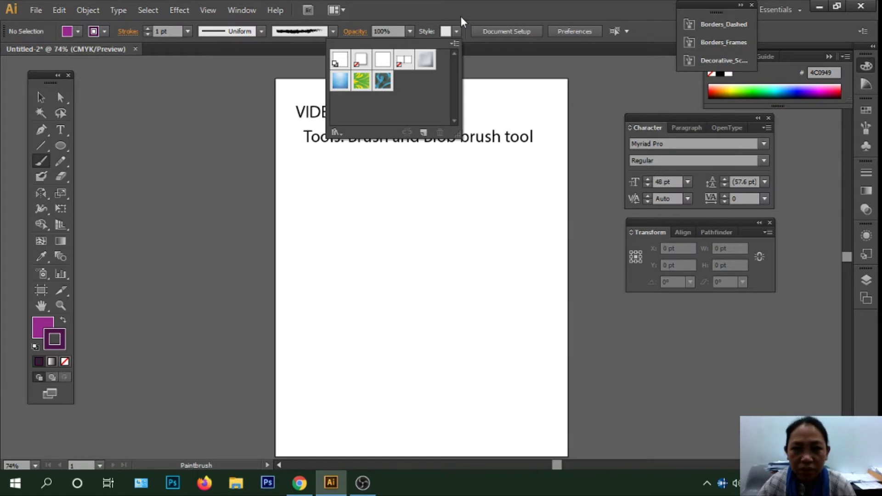
click(461, 16)
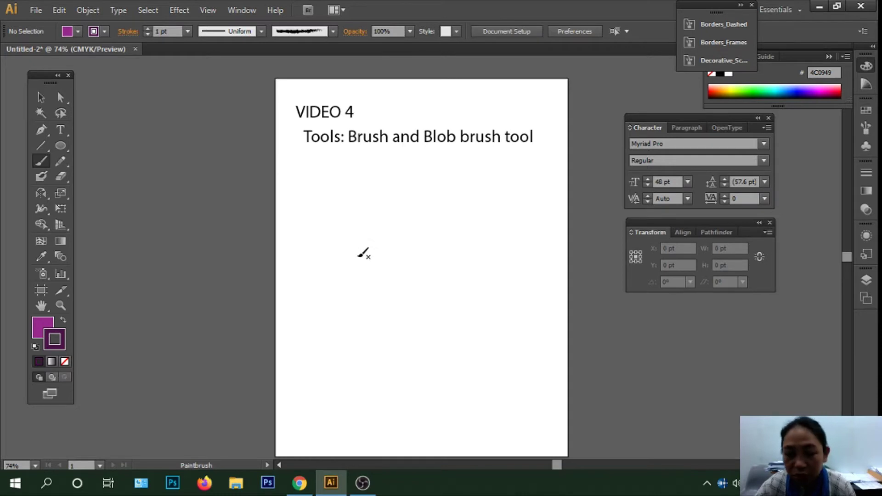
- Paint a closed wavy purple shape with a rough charcoal outline below the title
mouse_move(381, 260)
mouse_down()
mouse_move(337, 214)
mouse_move(386, 197)
mouse_move(504, 210)
mouse_move(531, 261)
mouse_move(485, 270)
mouse_move(479, 254)
mouse_move(420, 247)
mouse_up()
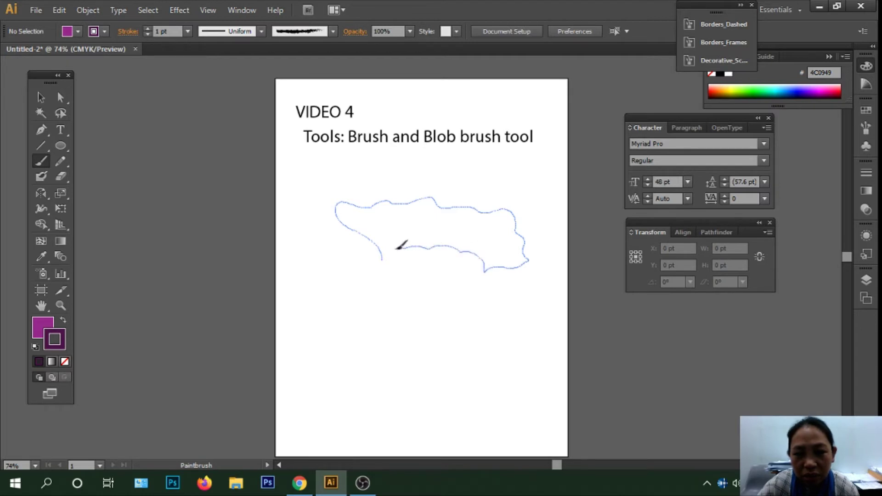
drag(383, 254, 379, 256)
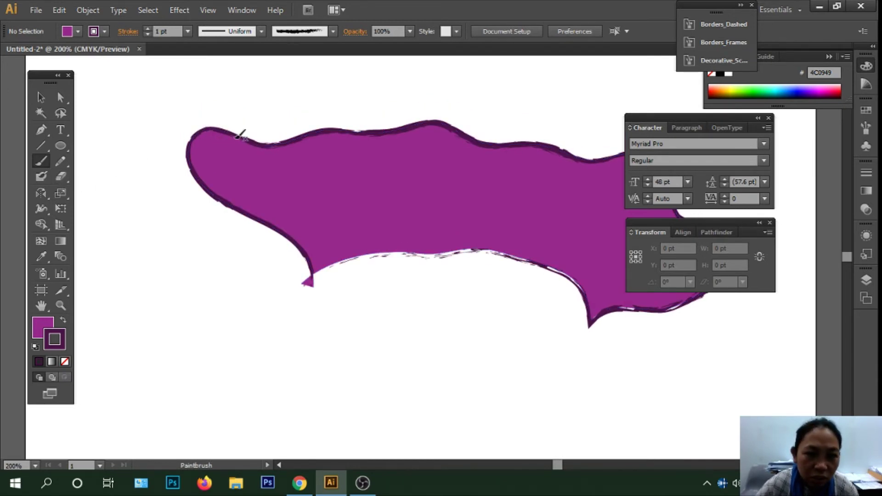
click(333, 31)
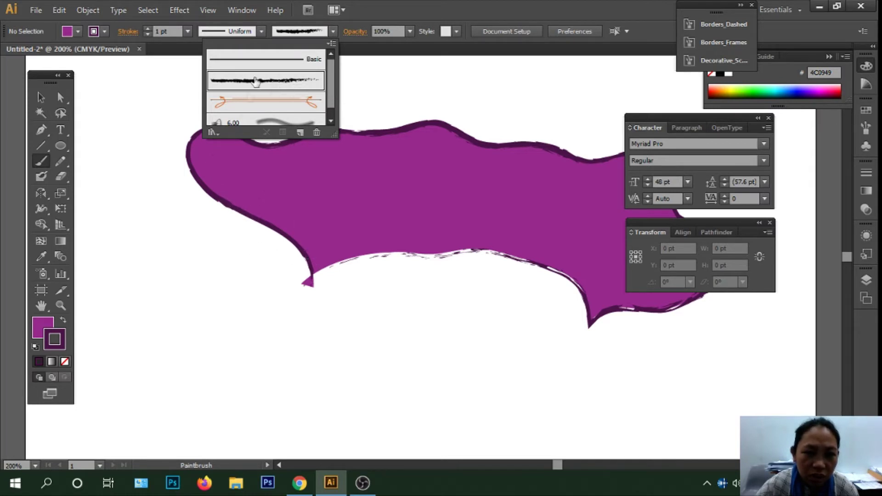
click(43, 96)
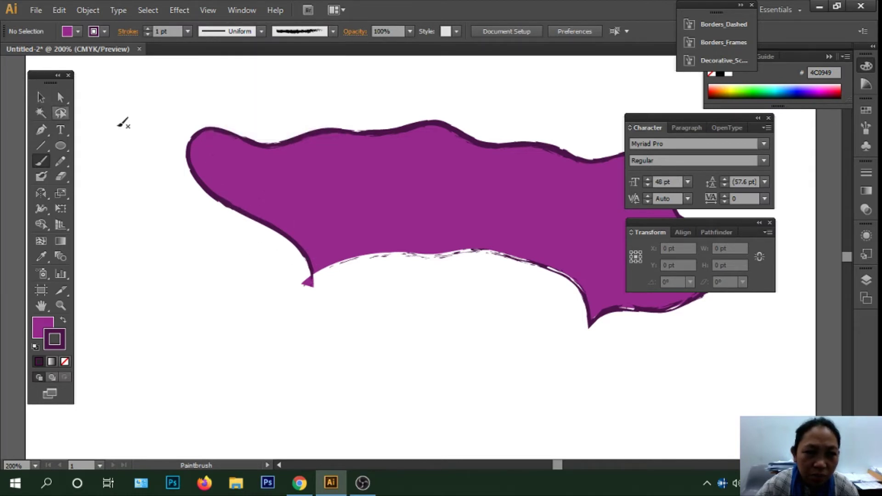
- Switch the selected shape's outline to Basic, then back to Charcoal – Feather
click(40, 98)
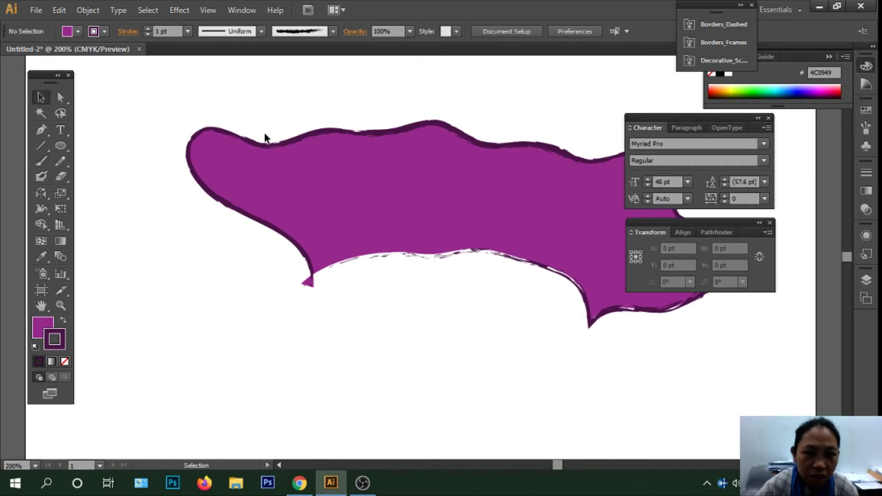
click(281, 142)
click(333, 32)
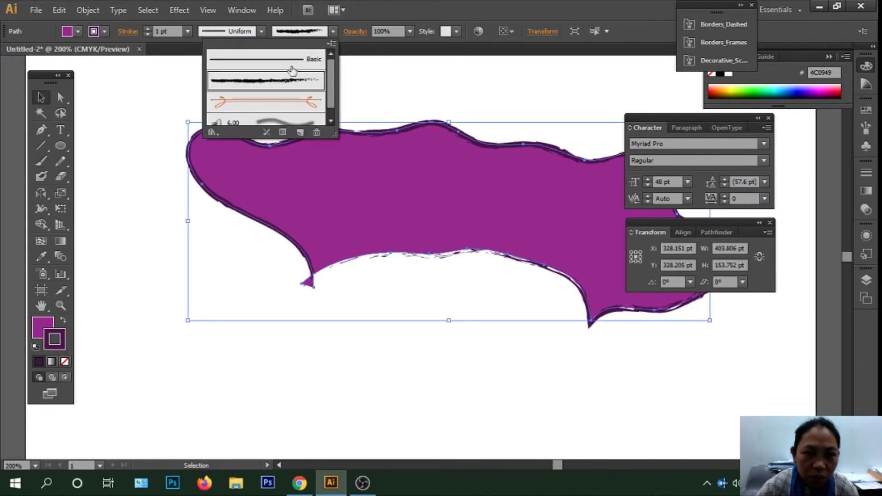
click(289, 67)
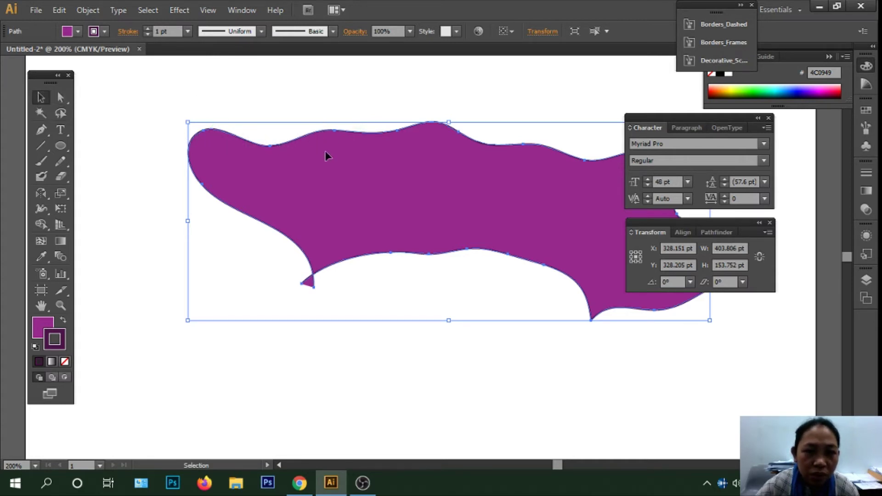
click(334, 31)
click(303, 81)
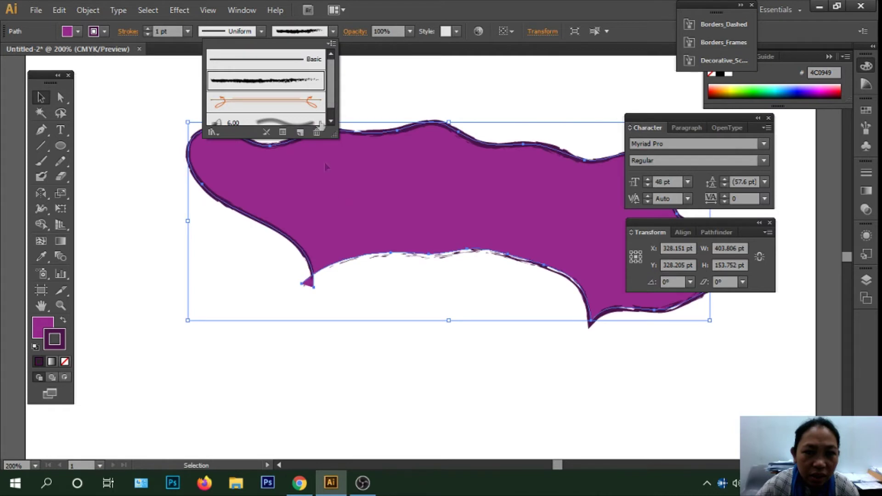
click(366, 301)
- Paint a second purple lobe below the shape's left end, then zoom out
click(40, 162)
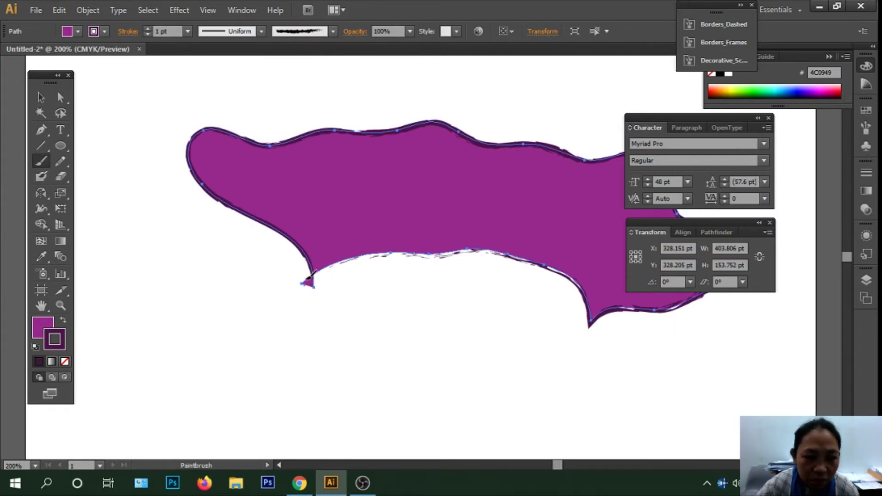
mouse_move(305, 276)
mouse_down()
mouse_move(160, 380)
mouse_move(312, 324)
mouse_move(304, 281)
mouse_up()
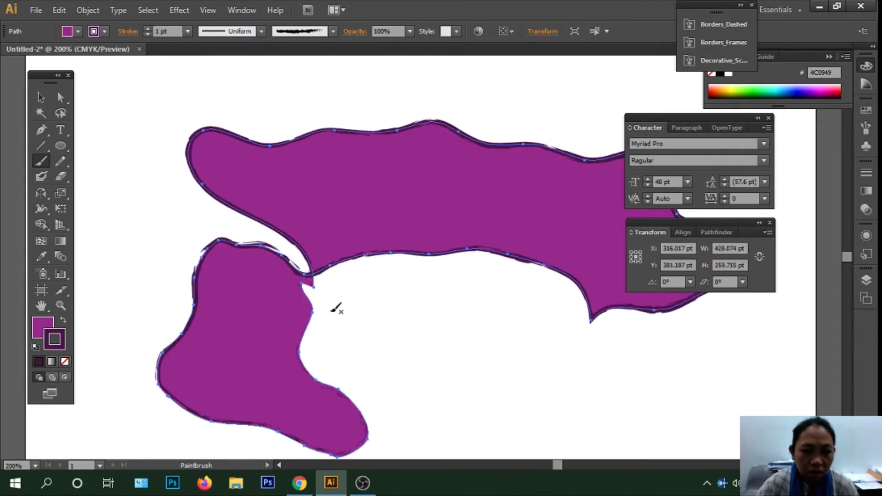
key(ctrl+minus)
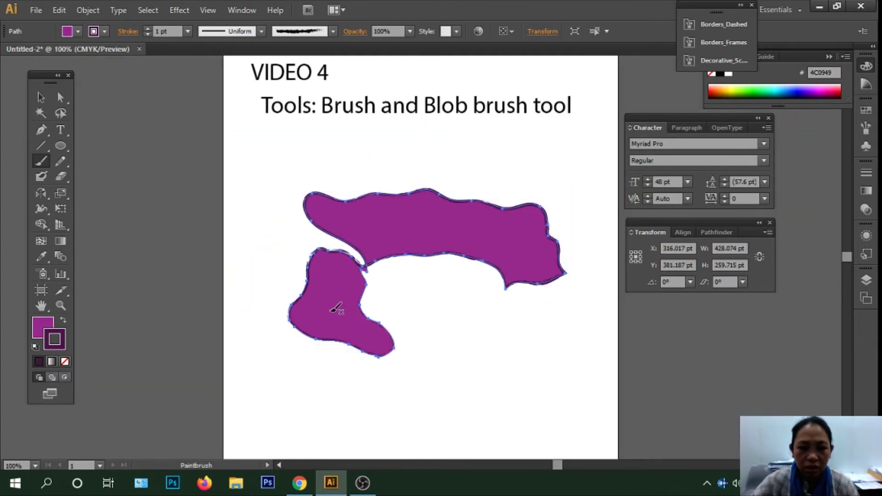
- Paint a third filled purple lobe under the top shape and fill its centre hole
mouse_move(389, 277)
mouse_down()
mouse_move(506, 292)
mouse_move(400, 319)
mouse_move(366, 294)
mouse_move(380, 282)
mouse_up()
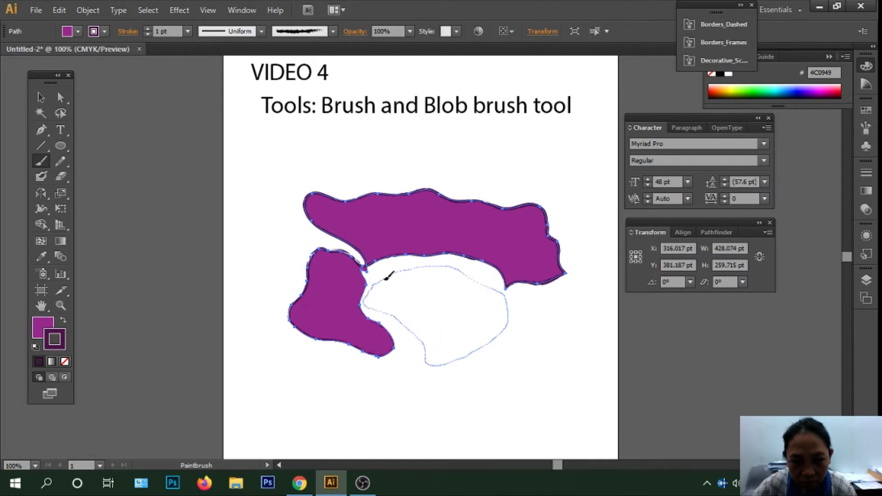
mouse_move(393, 287)
mouse_down()
mouse_move(437, 311)
mouse_move(445, 336)
mouse_move(476, 295)
mouse_move(448, 282)
mouse_up()
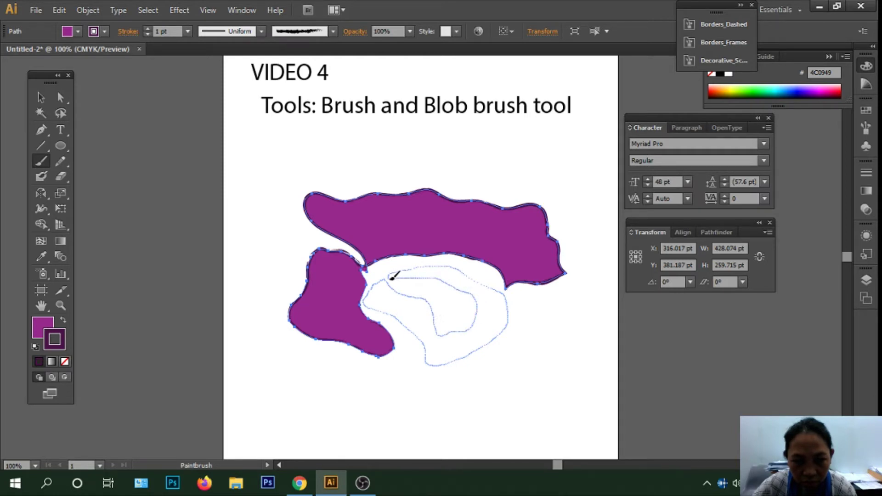
drag(390, 277, 389, 279)
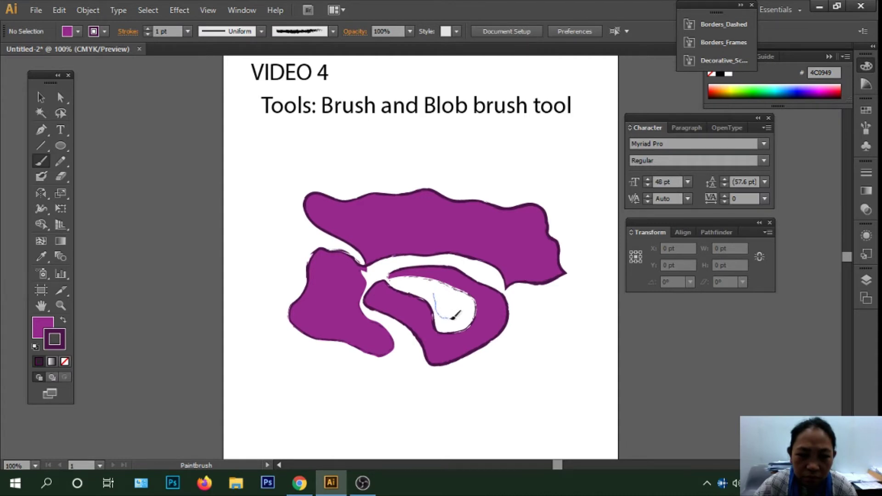
drag(437, 291, 436, 294)
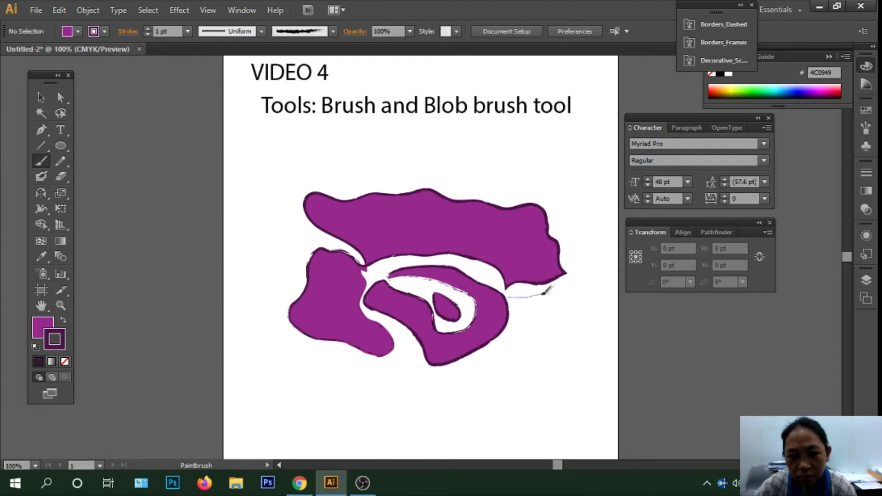
- Paint filled purple petals at the lower right and along the bottom
drag(578, 339, 483, 381)
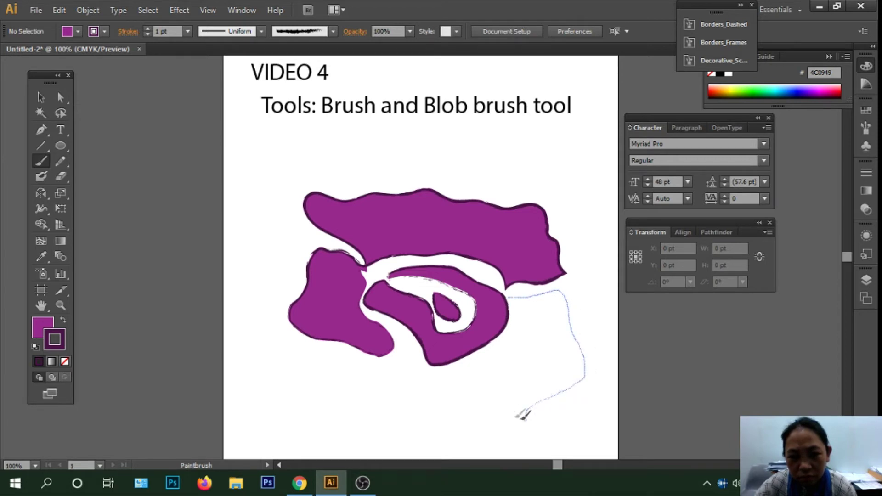
drag(515, 296, 513, 299)
drag(456, 384, 418, 368)
mouse_move(354, 355)
mouse_down()
mouse_move(324, 348)
mouse_move(363, 416)
mouse_up()
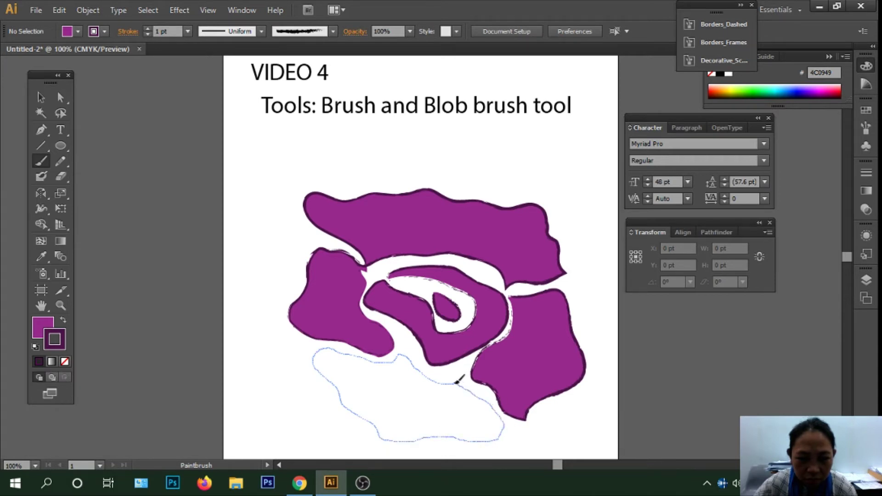
drag(457, 382, 456, 384)
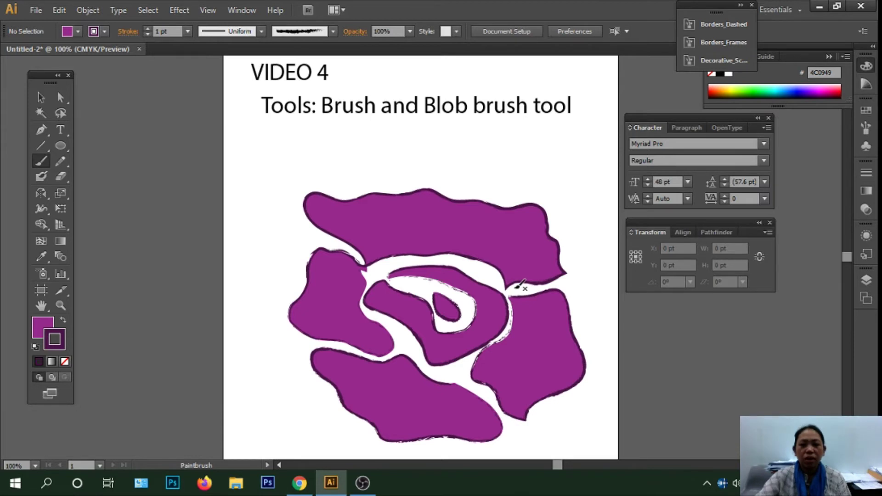
scroll(513, 292, down, 3)
scroll(511, 296, up, 2)
scroll(511, 297, up, 1)
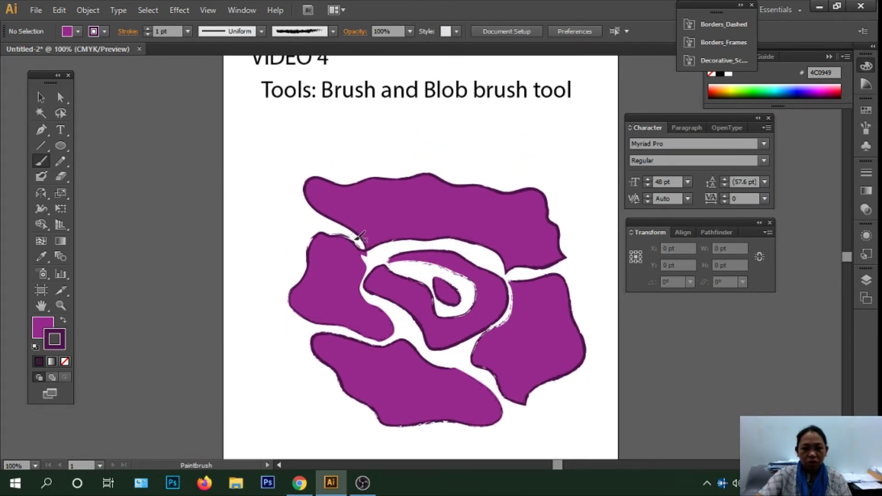
- Set the whole flower's outline stroke weight to 3 pt, after trying 4 pt
click(41, 99)
drag(252, 161, 583, 421)
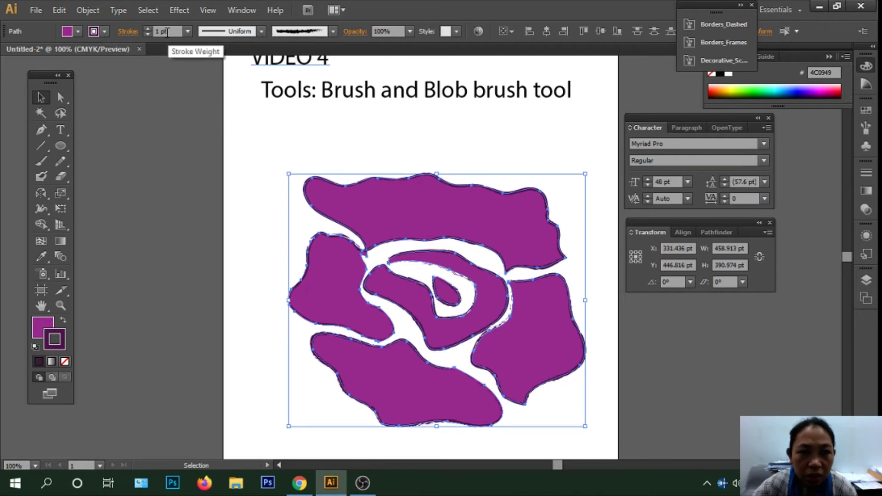
click(188, 31)
click(196, 128)
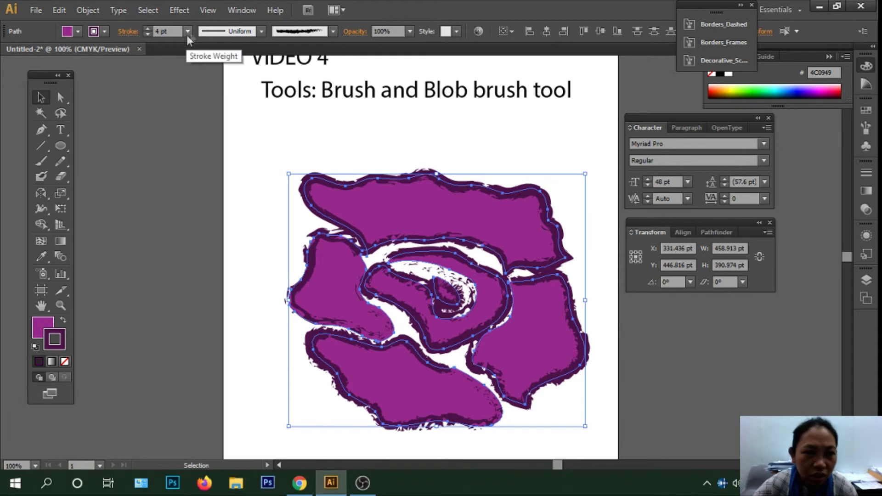
click(187, 32)
click(191, 113)
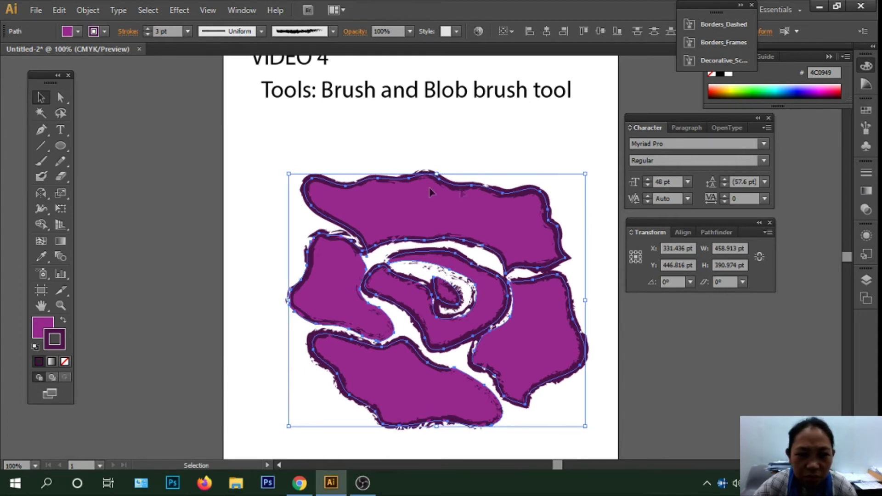
click(508, 153)
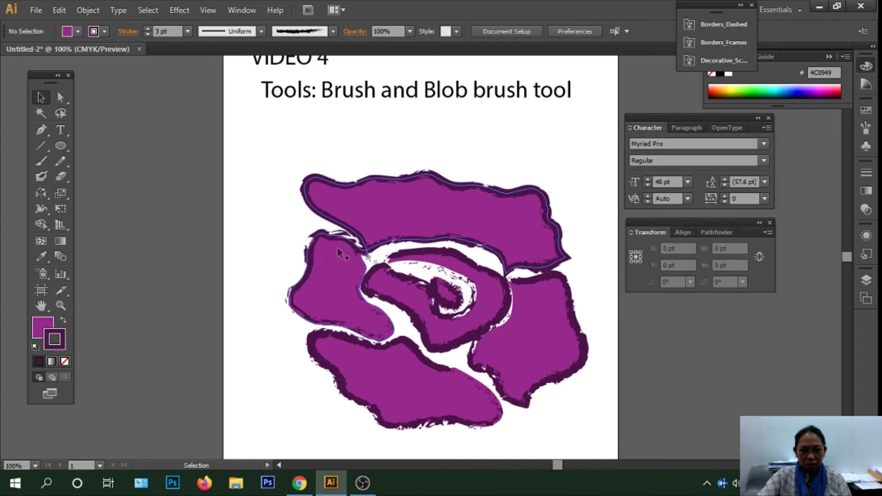
click(464, 244)
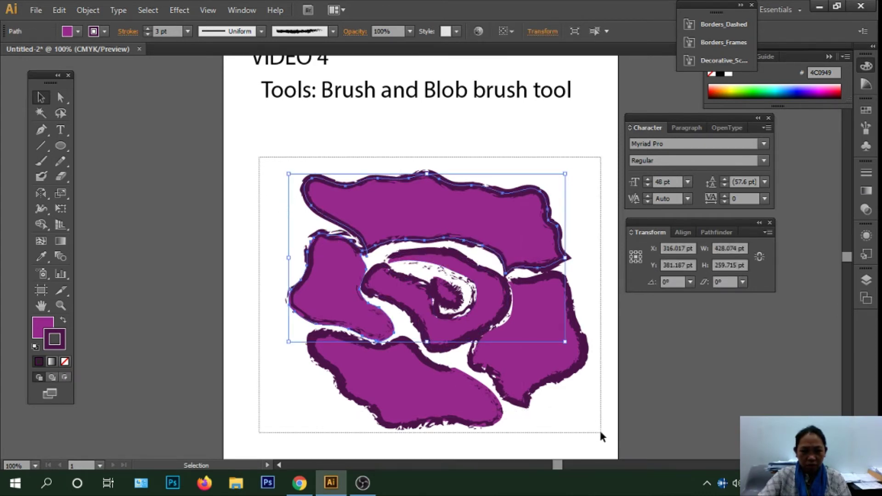
- Outline the whole rose with the thin Divider art brush after trying the Mop brush
drag(259, 159, 599, 428)
click(333, 32)
drag(331, 66, 335, 98)
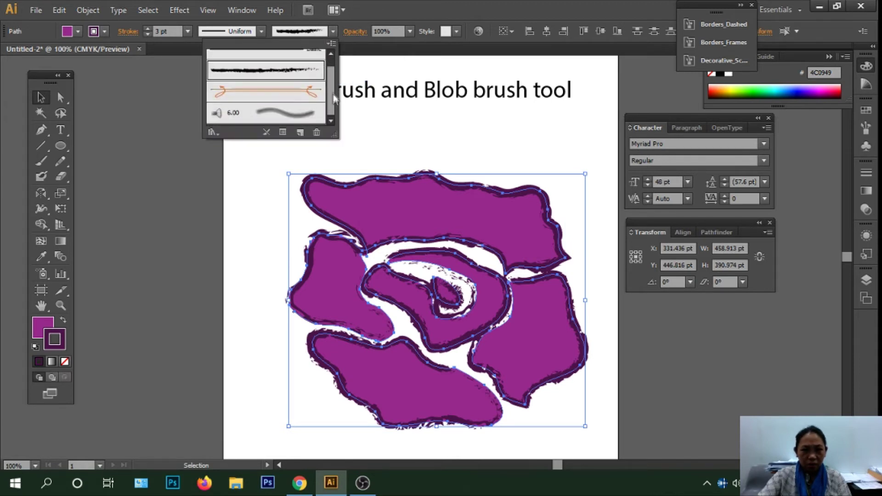
click(276, 114)
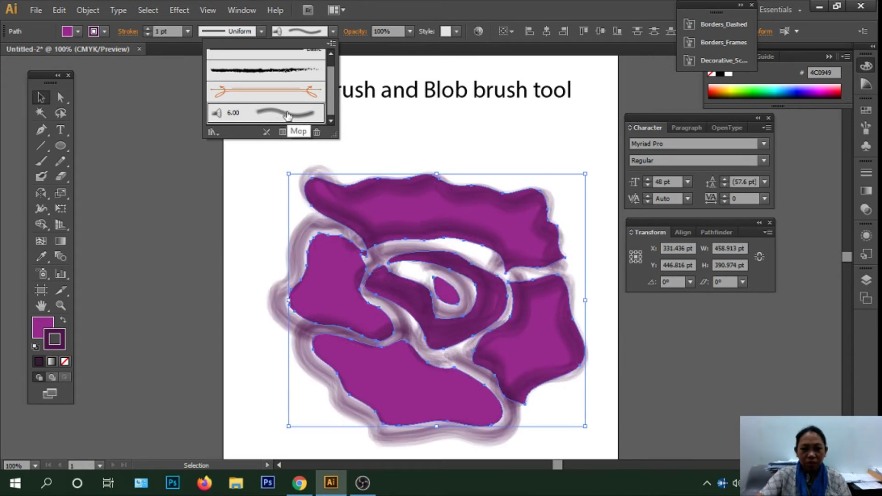
drag(333, 100, 332, 73)
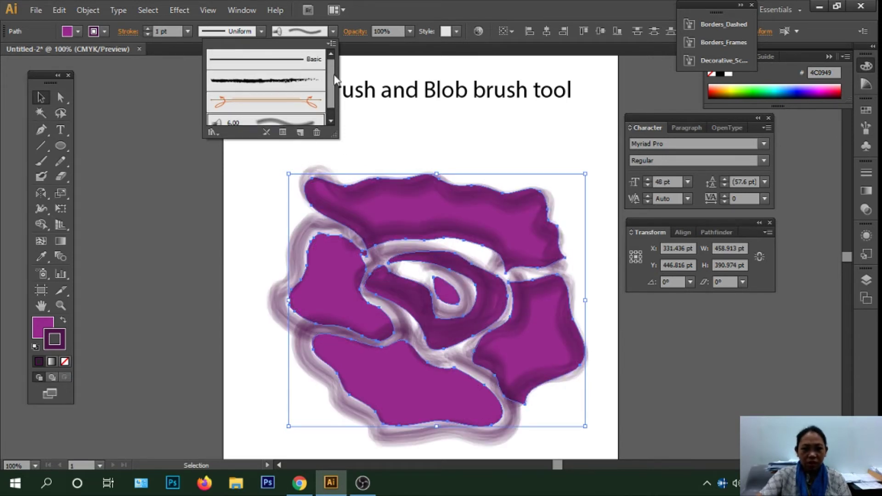
double_click(311, 105)
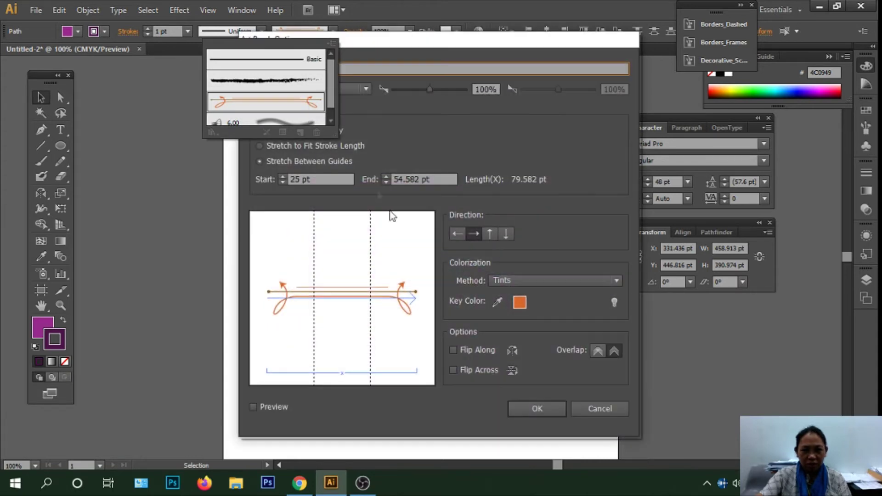
click(547, 412)
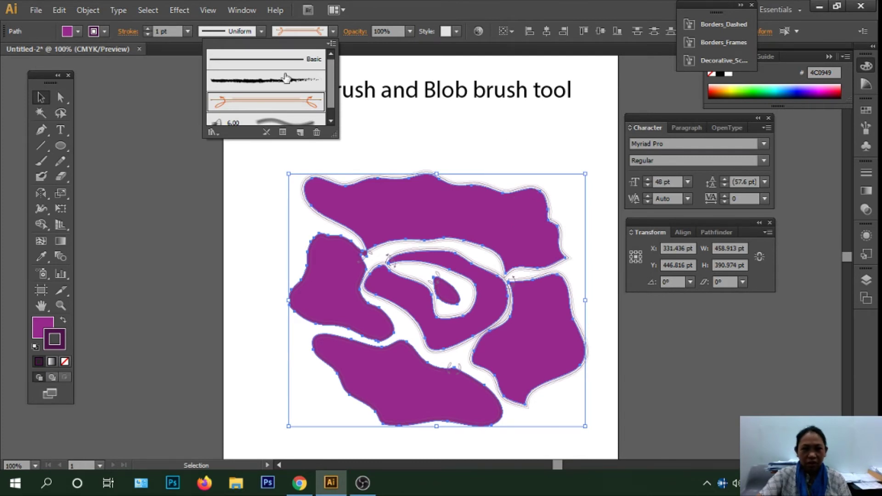
scroll(330, 84, down, 1)
scroll(336, 79, up, 1)
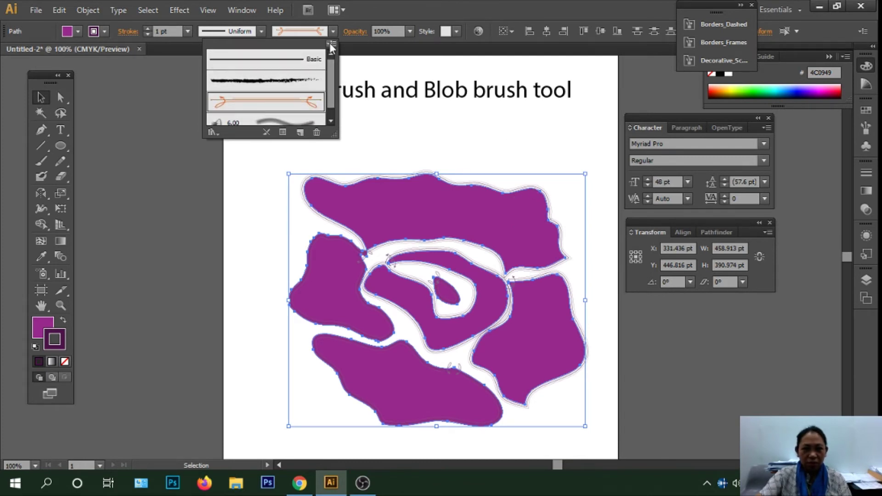
- Show calligraphic and scatter brushes in the brush list
click(331, 45)
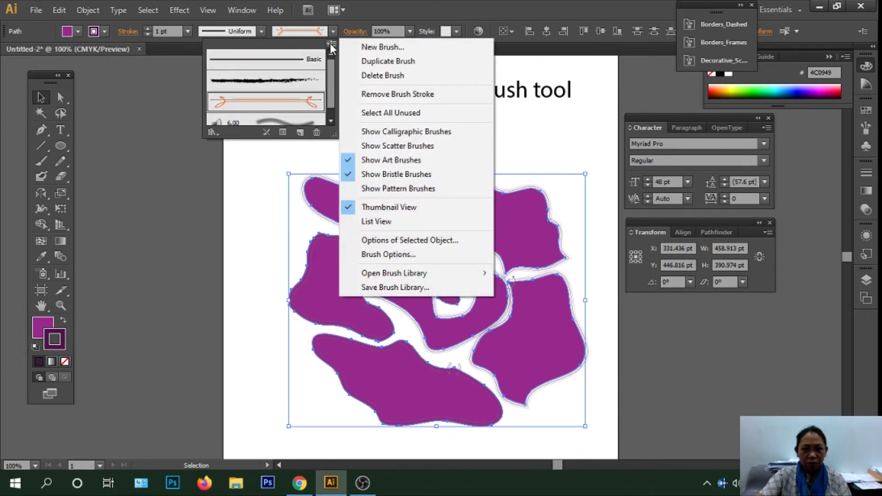
click(359, 132)
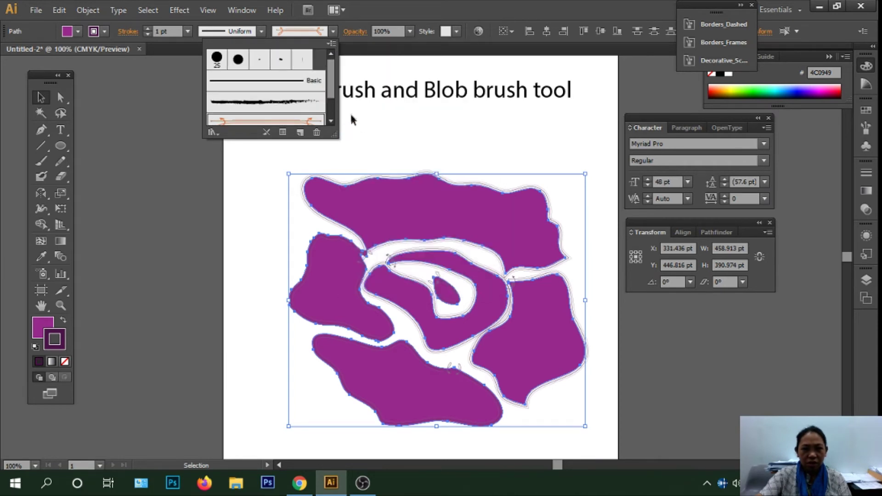
drag(331, 76, 337, 109)
click(333, 43)
click(358, 145)
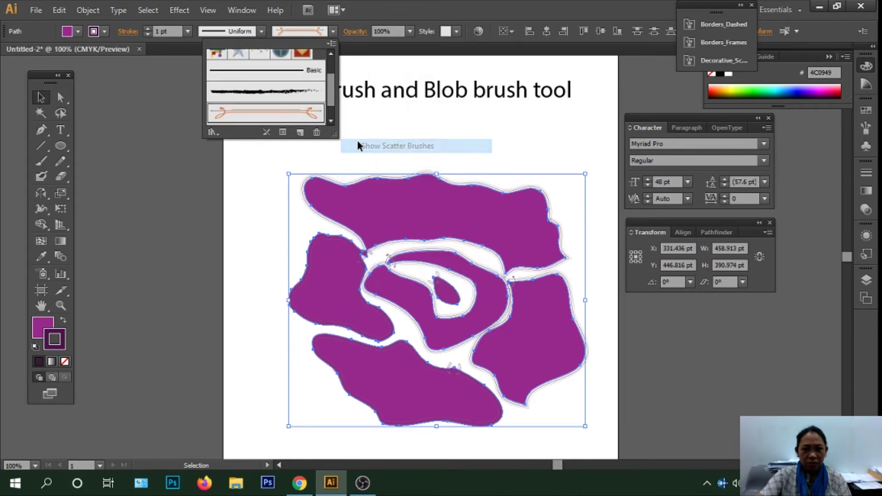
drag(330, 86, 327, 71)
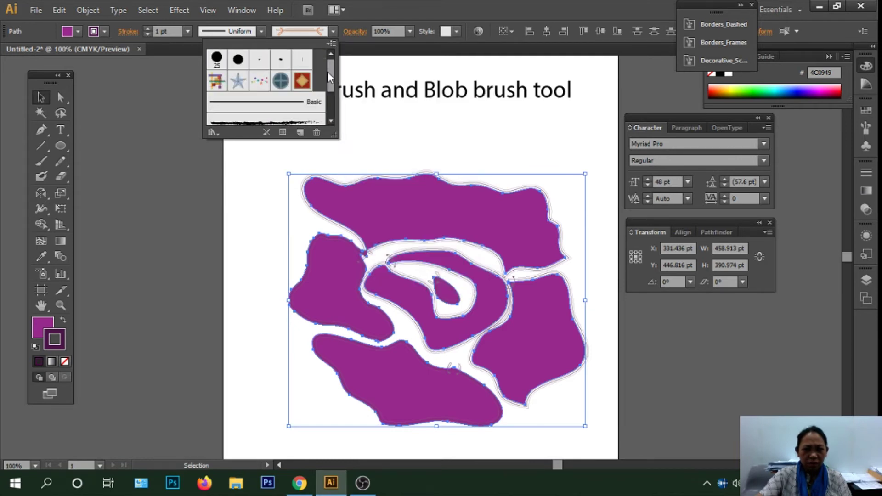
- Try Transparent Shapes, Star 4 and Confetti on the rose, then apply the charcoal brush
click(217, 83)
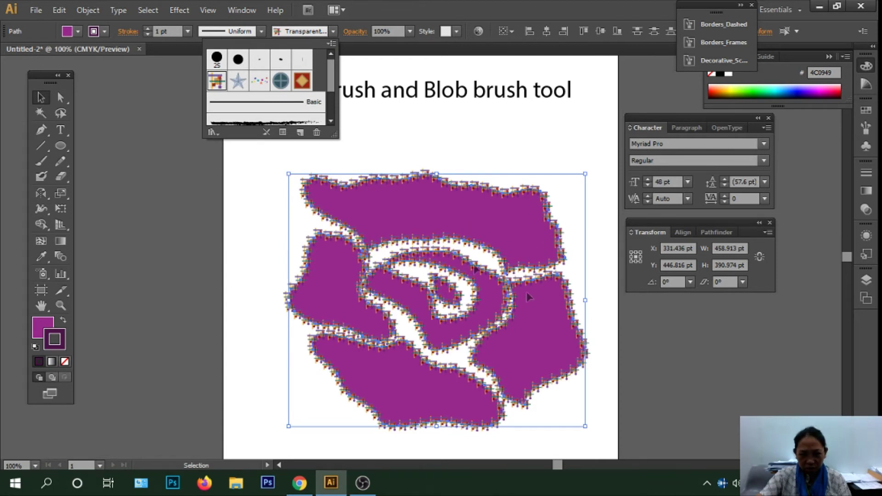
click(238, 82)
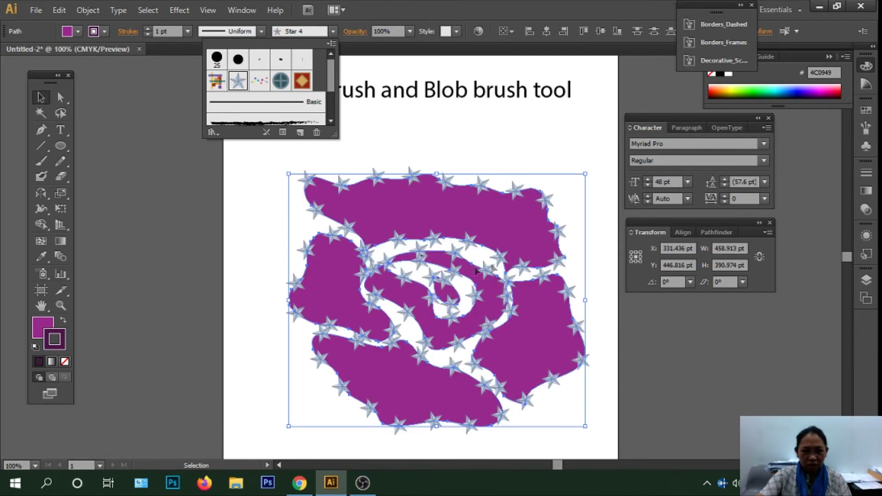
click(259, 81)
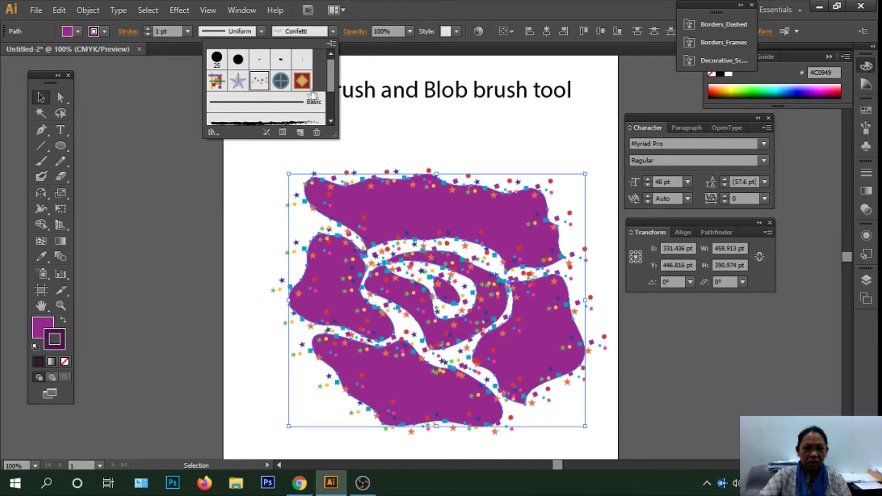
mouse_move(328, 74)
mouse_down()
mouse_move(332, 98)
mouse_move(331, 57)
mouse_up()
click(297, 122)
click(332, 30)
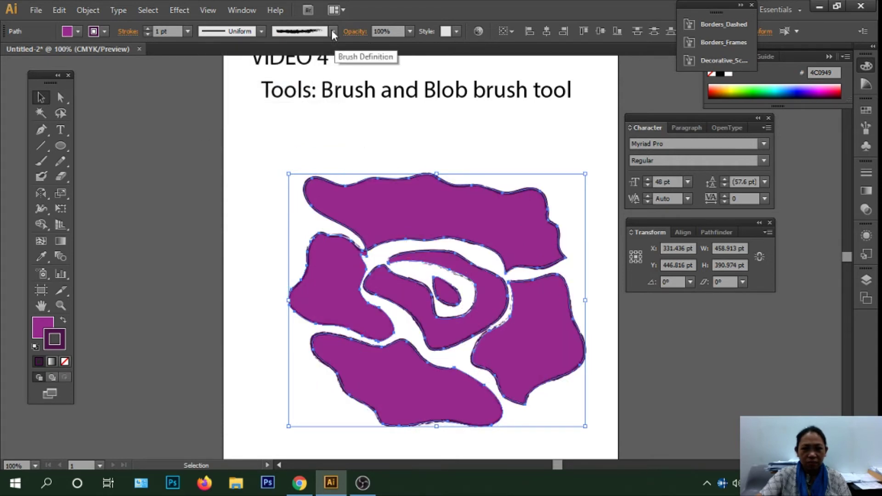
- Show pattern brushes in the brush list
click(332, 44)
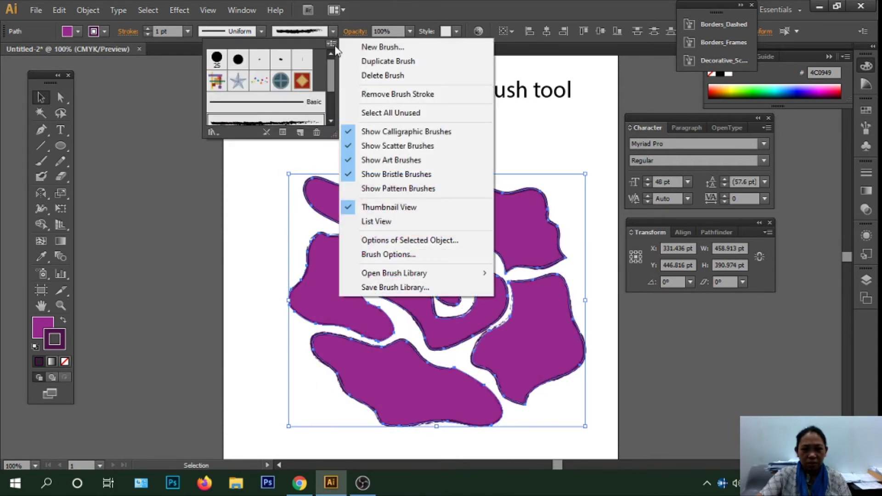
click(377, 189)
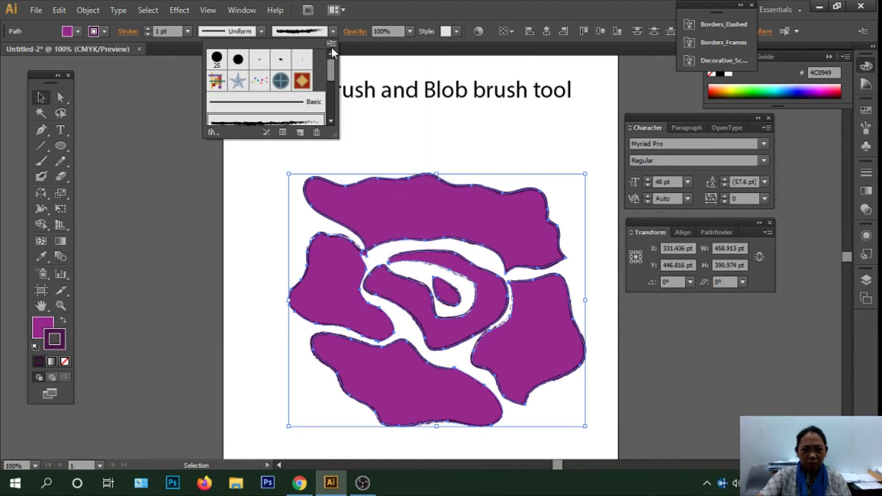
drag(330, 73, 338, 115)
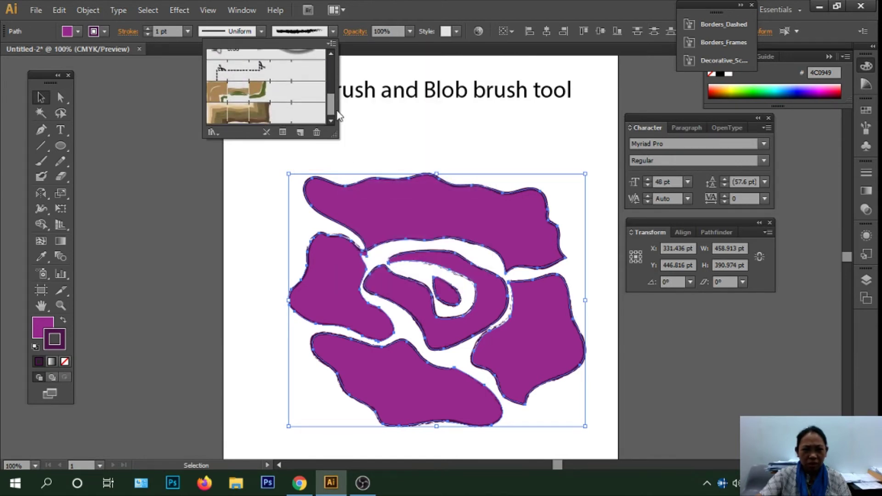
- Apply a green and tan pattern brush to the rose, confirming its options and applying to strokes
click(269, 118)
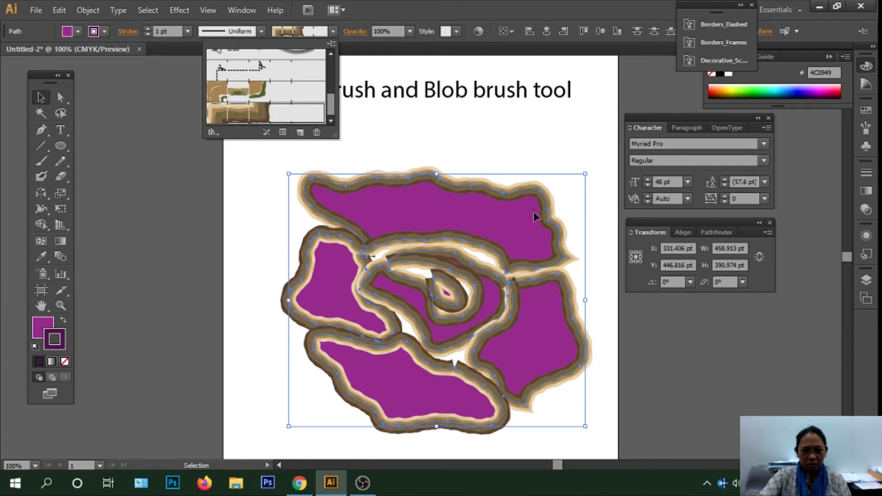
click(237, 94)
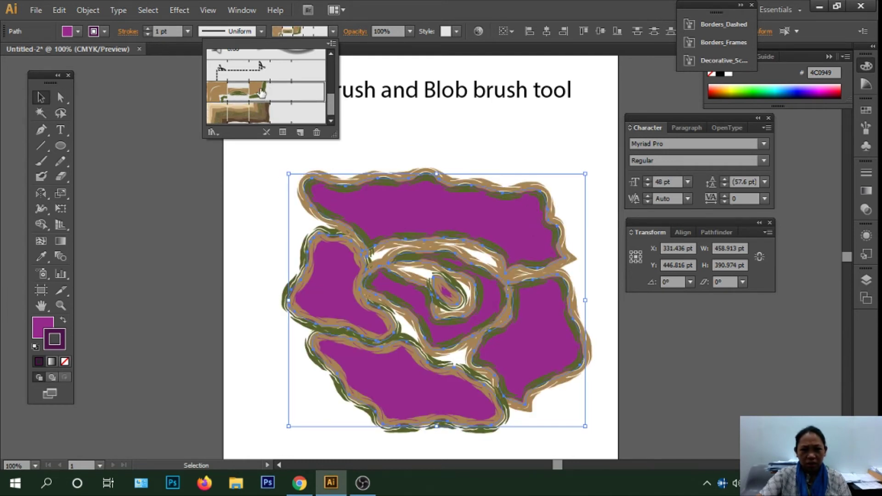
double_click(213, 95)
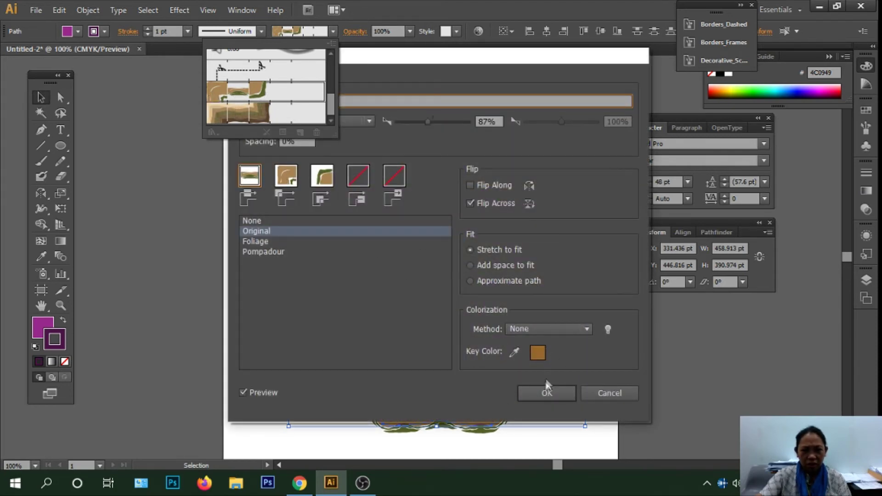
click(539, 393)
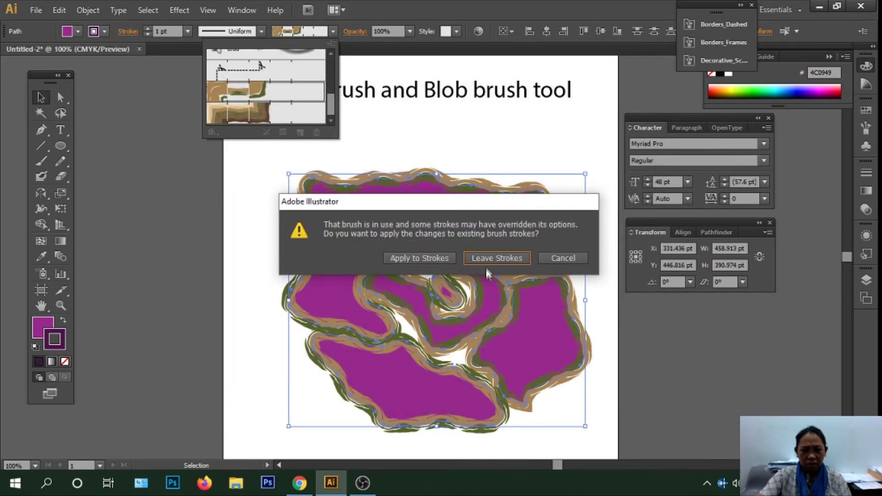
click(446, 257)
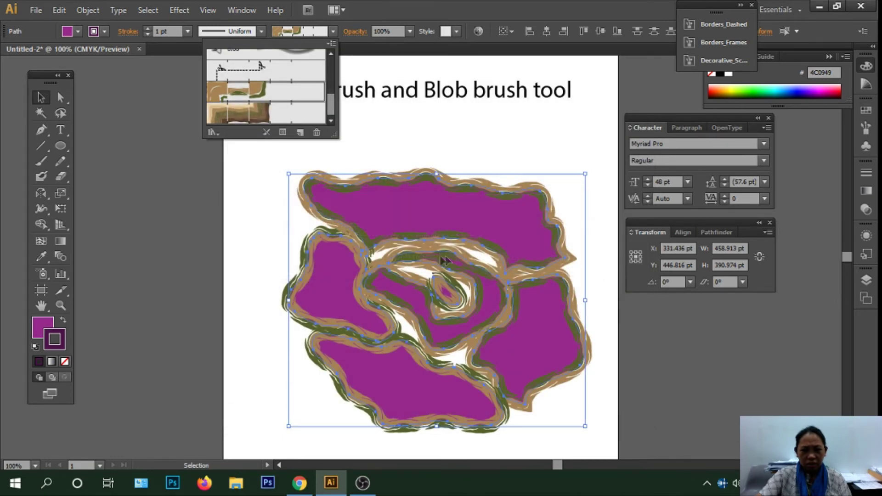
click(333, 31)
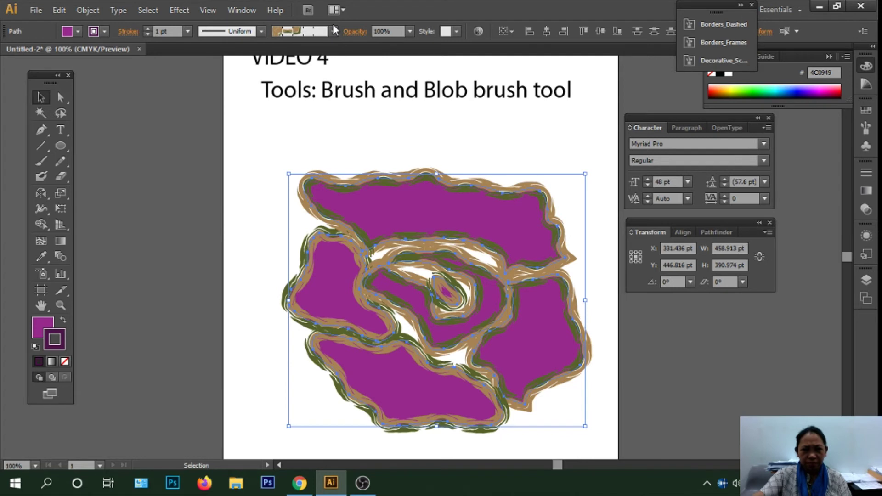
- Browse the brush list without changing anything, then switch from the Paintbrush back to the Selection tool
click(333, 31)
scroll(307, 101, up, 5)
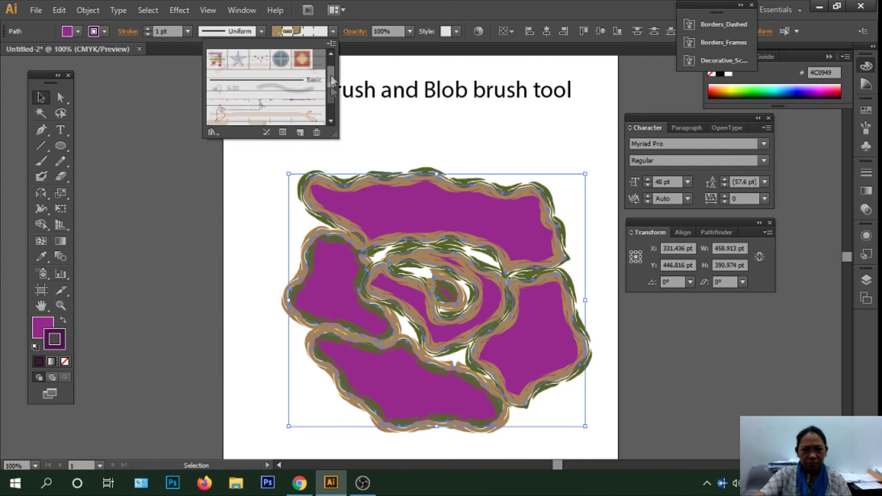
click(445, 129)
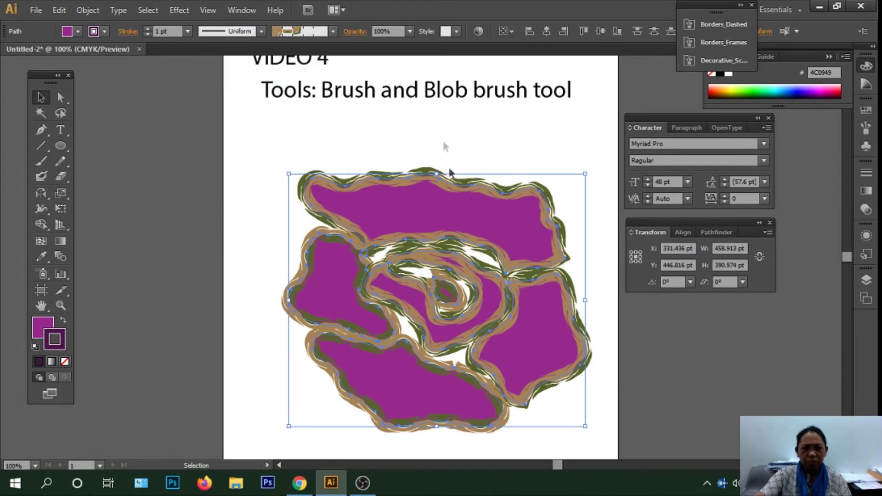
click(42, 161)
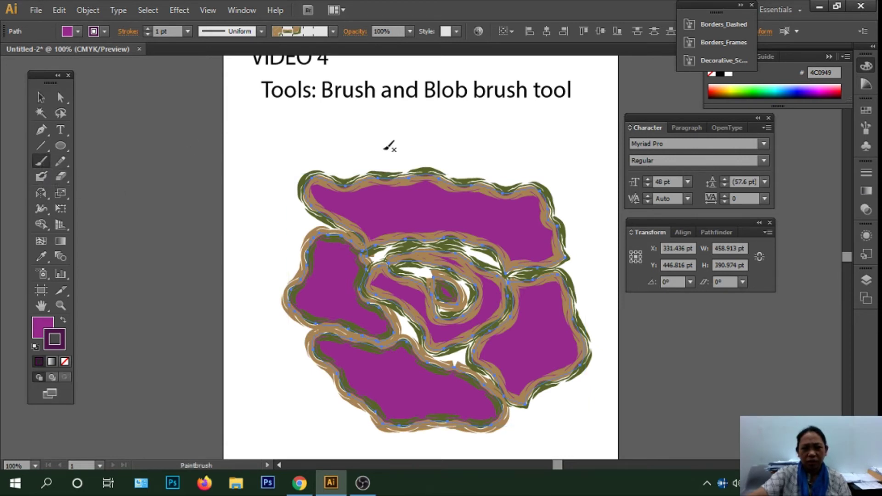
click(42, 98)
- Move the rose up and left, then click its spiral and petals one at a time
drag(530, 306, 517, 276)
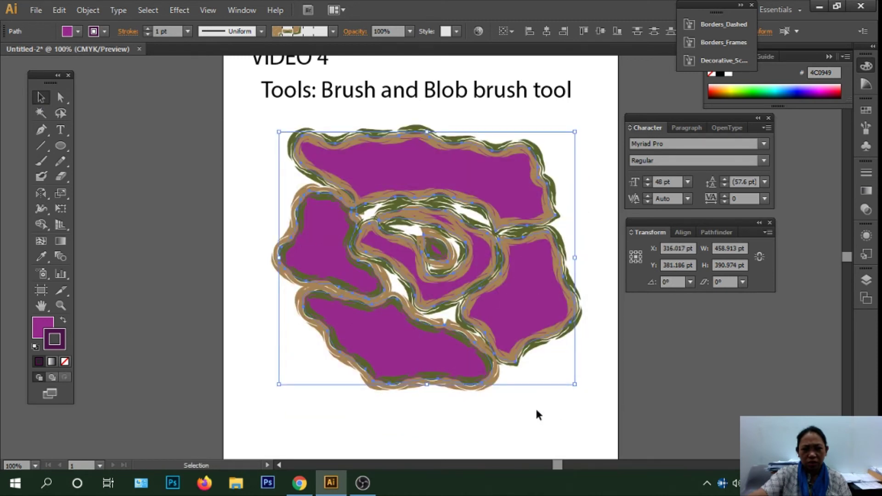
click(536, 411)
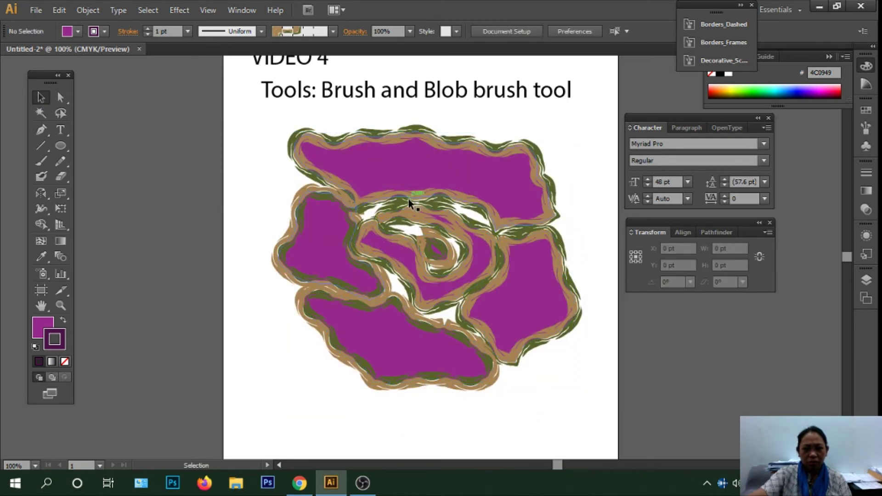
click(419, 206)
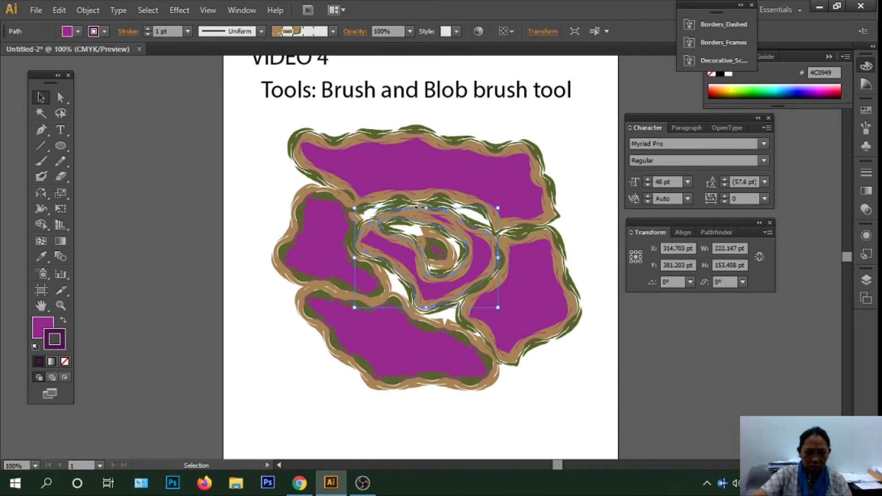
click(519, 180)
click(402, 360)
click(542, 338)
click(582, 422)
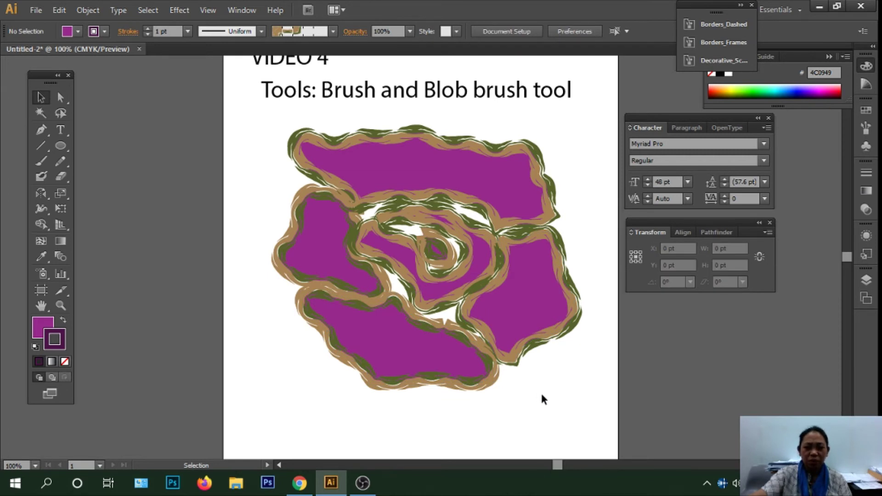
- Marquee-select every path of the rose and delete it
click(501, 313)
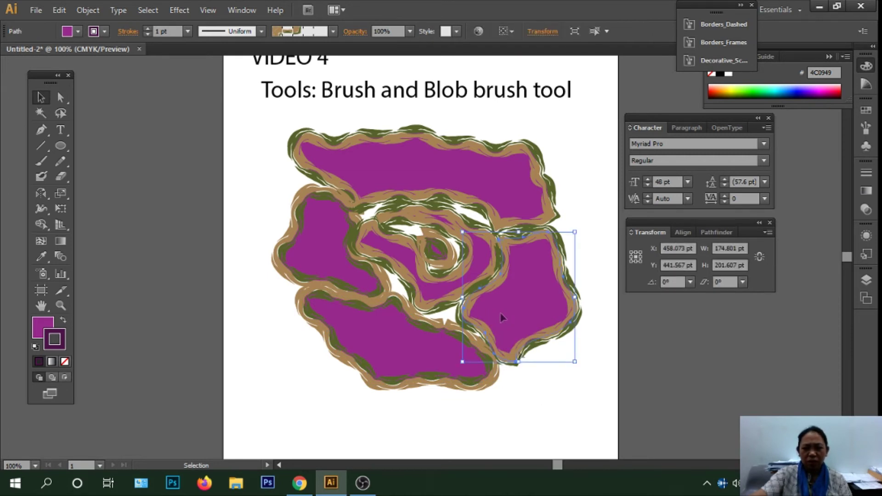
drag(553, 409, 275, 123)
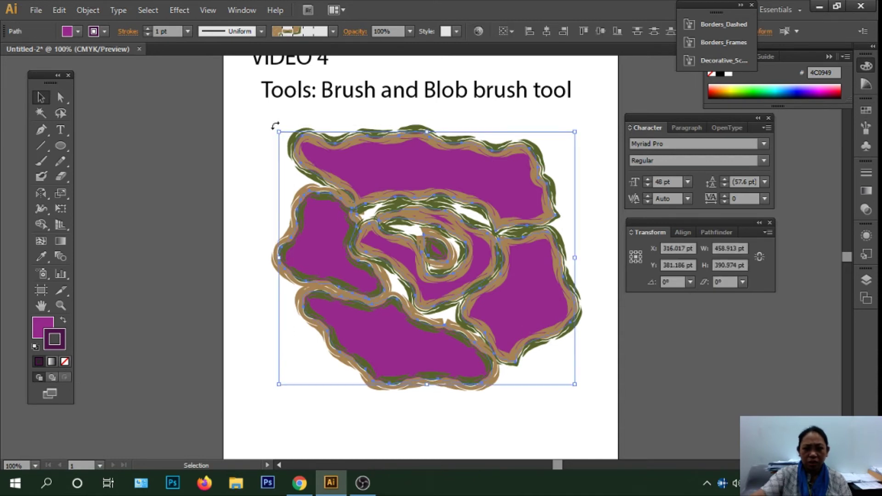
key(Delete)
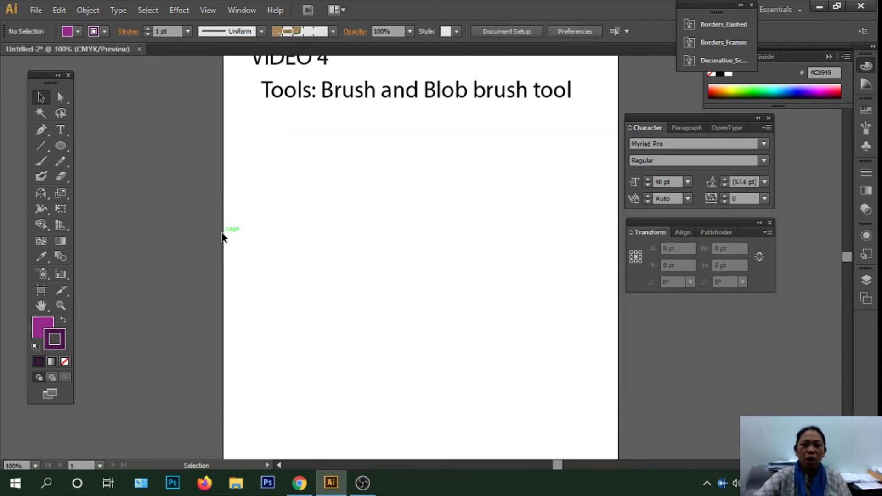
- Activate the Blob Brush and adjust its diameter with the ] and [ keys
click(39, 175)
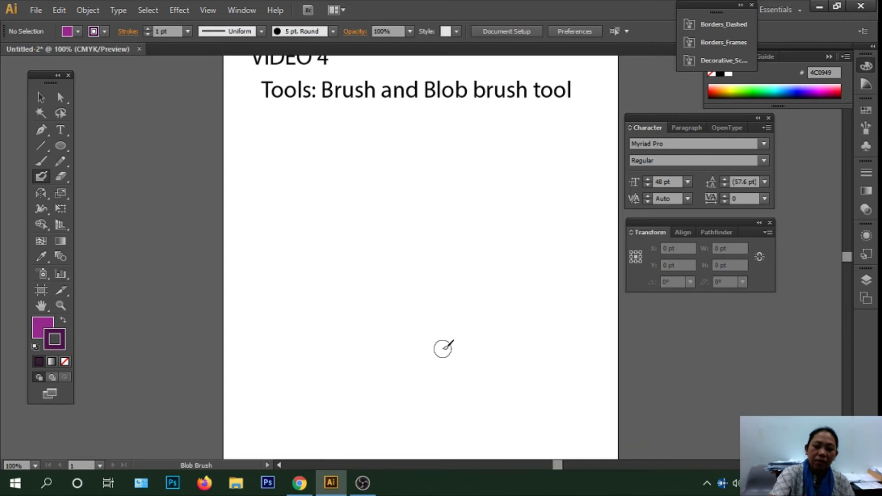
key(bracketright)
key(bracketright)
key(bracketright)
key(bracketright)
key(bracketright)
key(bracketright)
key(bracketright)
key(bracketright)
key(bracketright)
key(bracketright)
key(bracketright)
key(bracketright)
key(bracketright)
key(bracketright)
key(bracketright)
key(bracketright)
key(bracketright)
key(bracketright)
key(bracketright)
key(bracketright)
key(bracketright)
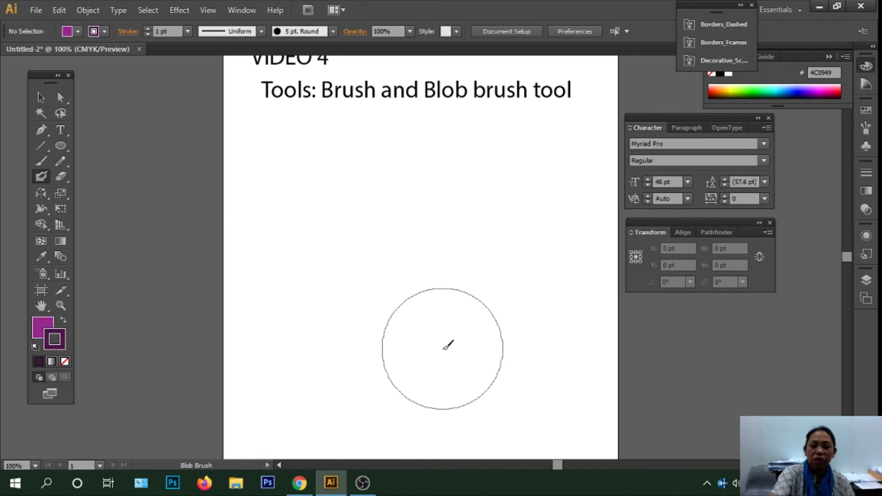
key(bracketright)
key(bracketright)
key(bracketright)
key(bracketright)
key(bracketright)
key(bracketleft)
key(bracketleft)
key(bracketleft)
key(bracketleft)
key(bracketleft)
key(bracketleft)
key(bracketleft)
key(bracketleft)
key(bracketleft)
key(bracketleft)
key(bracketleft)
key(bracketleft)
key(bracketleft)
key(bracketleft)
key(bracketleft)
key(bracketleft)
key(bracketleft)
key(bracketleft)
key(bracketleft)
key(bracketleft)
key(bracketleft)
key(bracketleft)
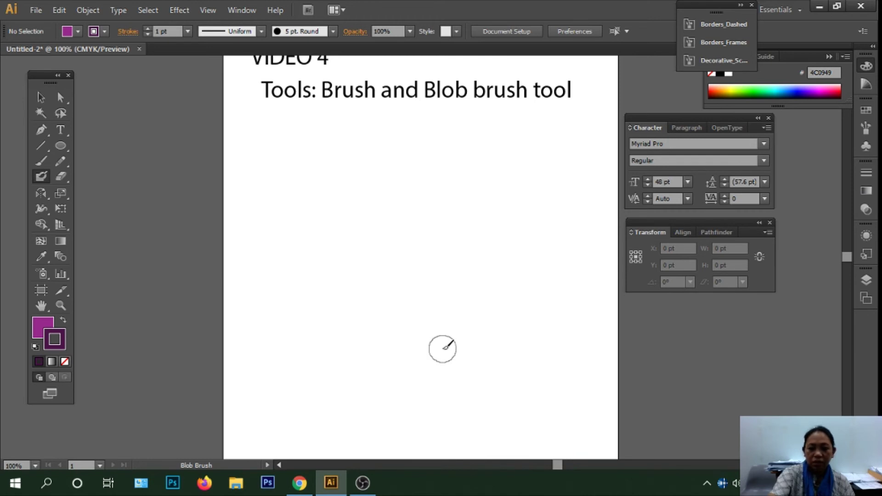
key(bracketright)
key(bracketright)
key(bracketright)
key(bracketright)
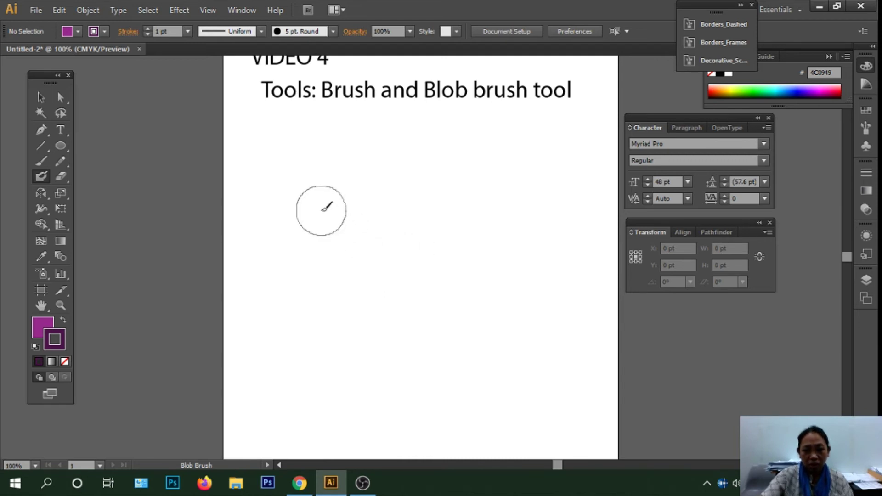
- Paint three thick dark purple Blob Brush strokes across the page
drag(323, 209, 532, 285)
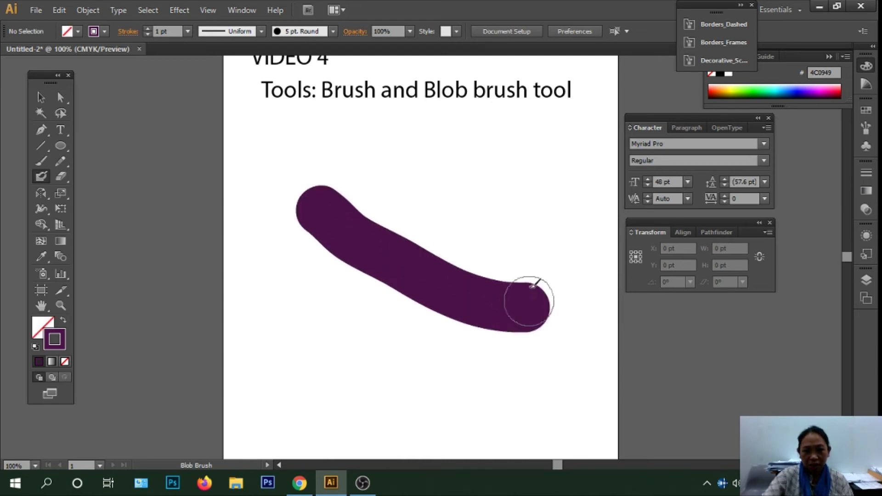
drag(542, 251, 507, 232)
drag(395, 172, 364, 148)
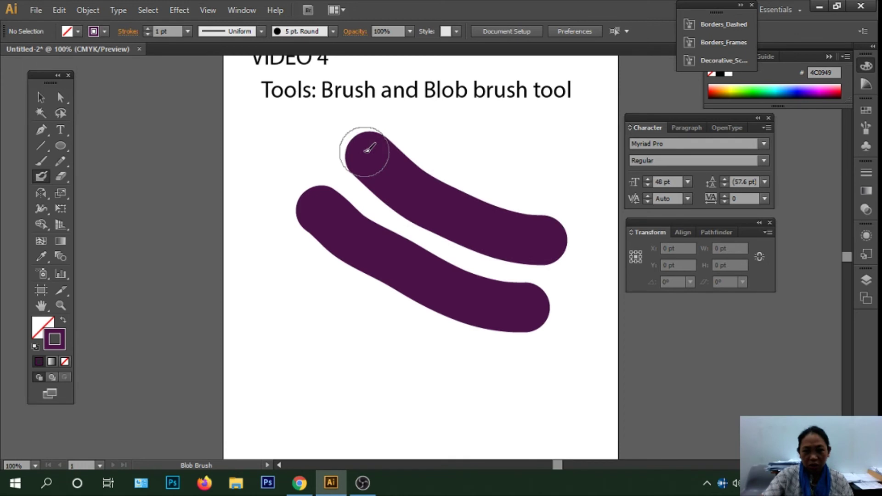
drag(301, 275, 508, 377)
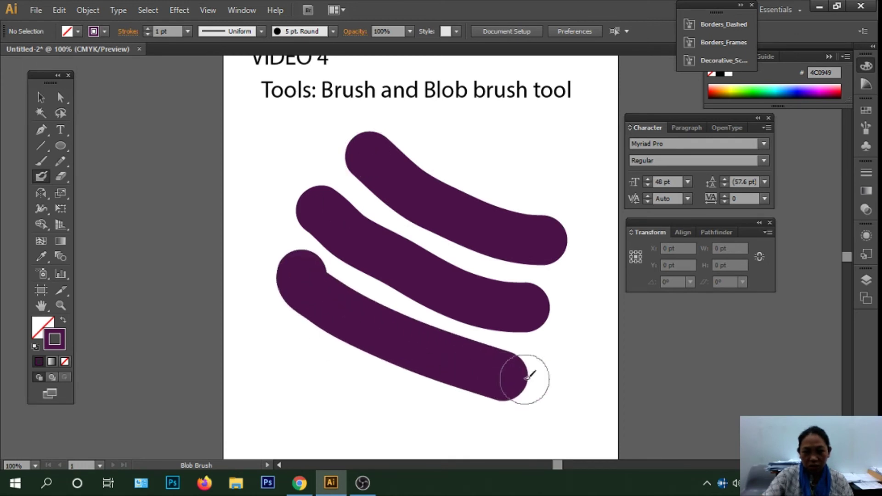
- Click through the purple strokes with the Selection tool and delete the middle one
click(43, 99)
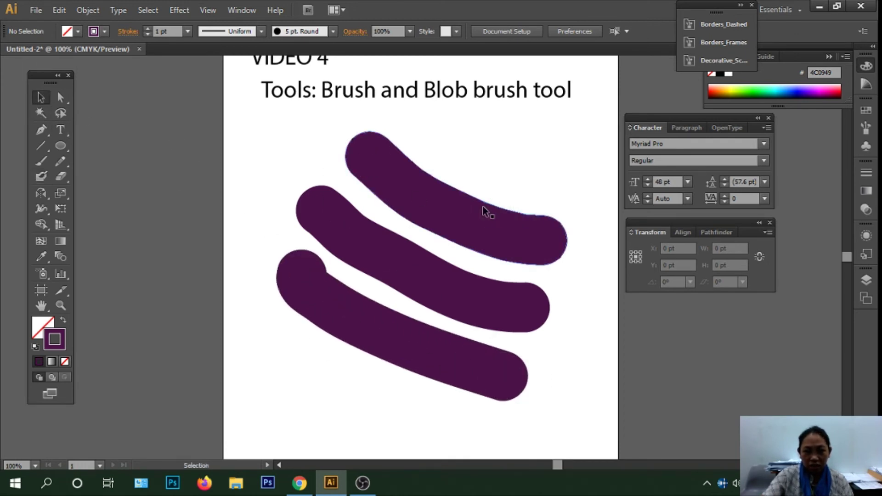
click(473, 220)
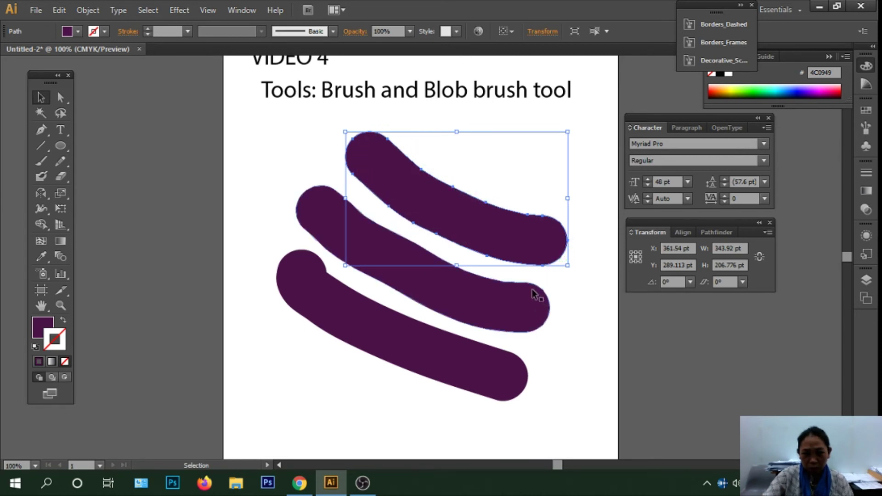
click(521, 304)
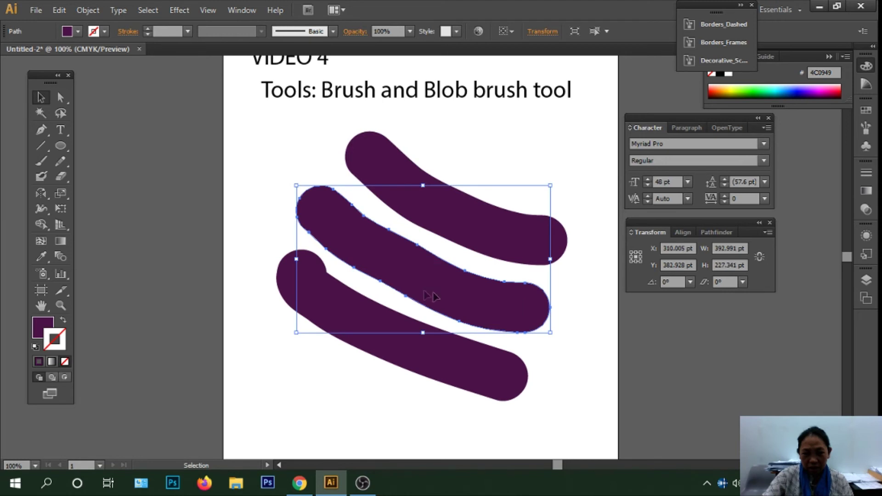
click(253, 186)
click(367, 245)
key(Delete)
- Delete the bottom stroke and move the remaining thick stroke lower on the page
click(349, 329)
key(Delete)
mouse_move(452, 225)
mouse_down()
mouse_move(430, 264)
mouse_move(418, 244)
mouse_move(429, 209)
mouse_move(422, 302)
mouse_move(402, 352)
mouse_up()
- Paint a thin purple Paintbrush stroke above the thick Blob Brush stroke
click(417, 213)
click(41, 161)
mouse_move(370, 168)
mouse_down()
mouse_move(476, 244)
mouse_move(528, 267)
mouse_up()
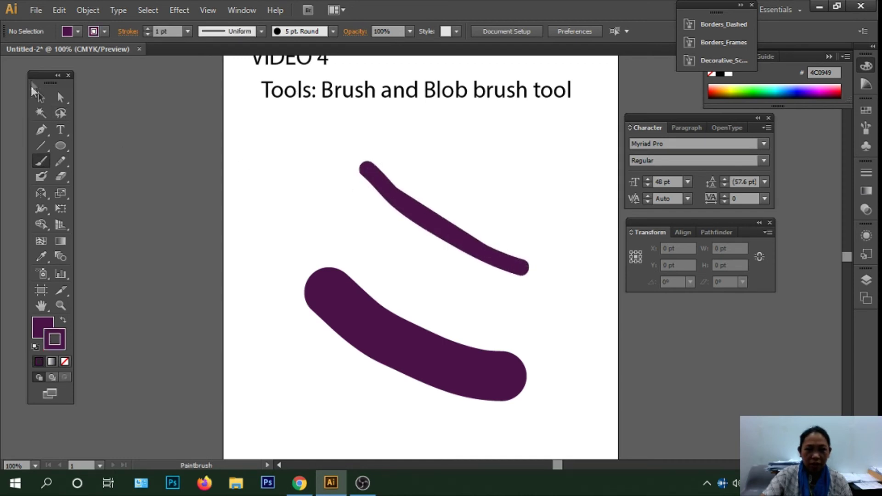
- Select the thin and thick strokes alternately to compare them, then deselect everything
click(41, 98)
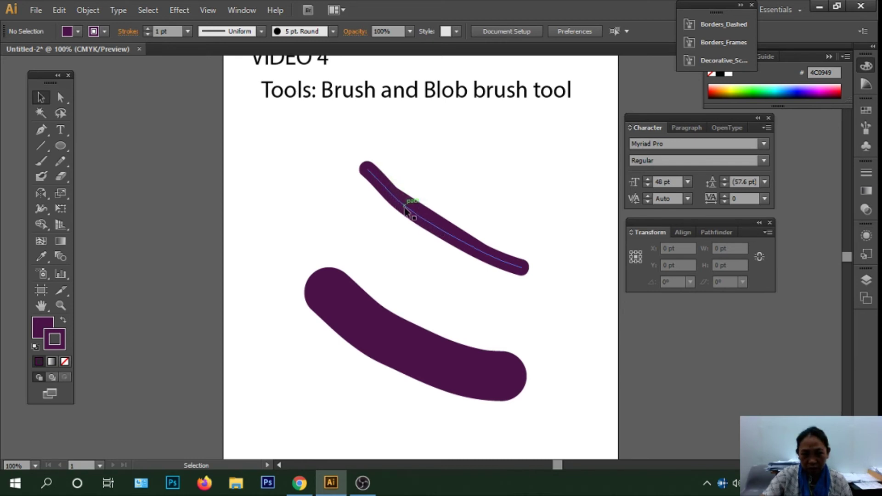
click(453, 244)
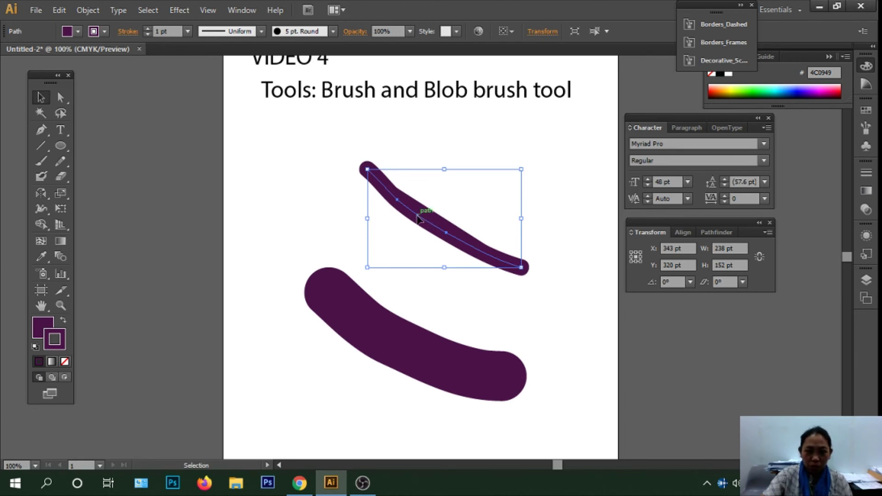
click(371, 332)
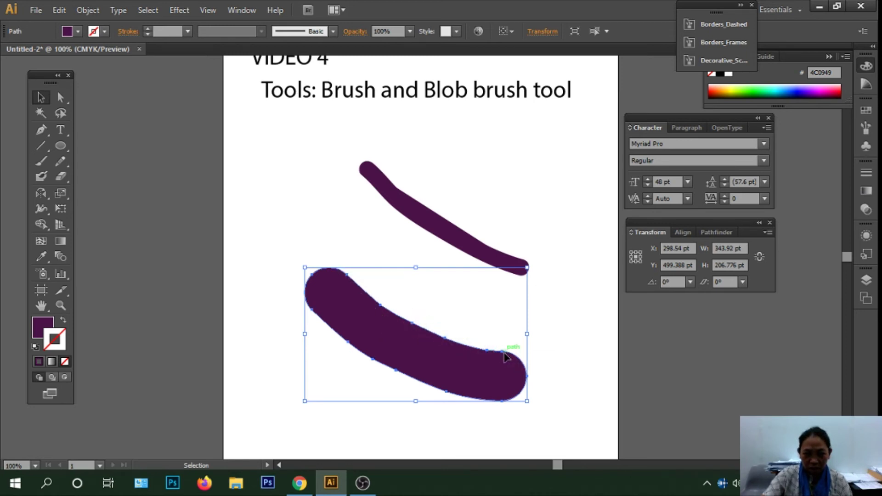
click(443, 230)
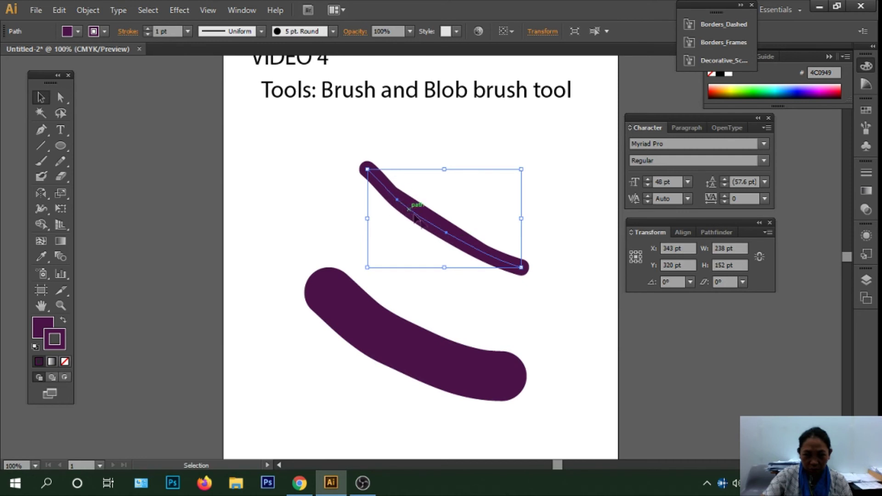
click(434, 338)
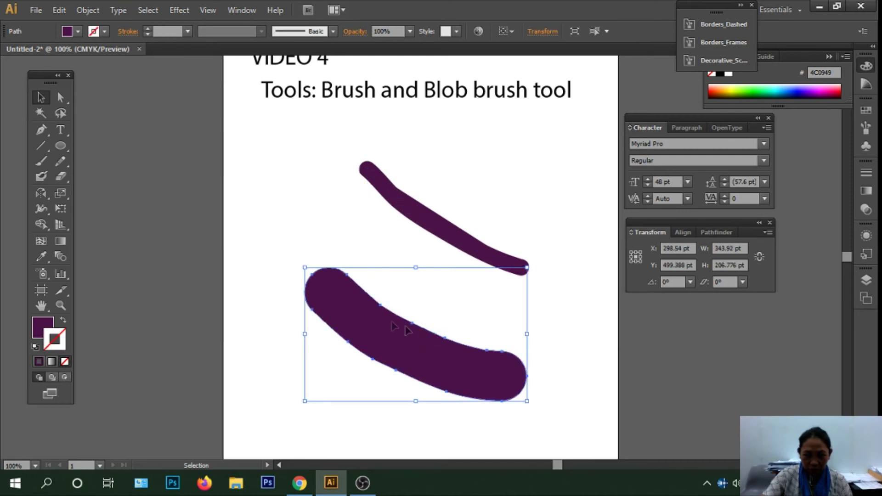
click(325, 162)
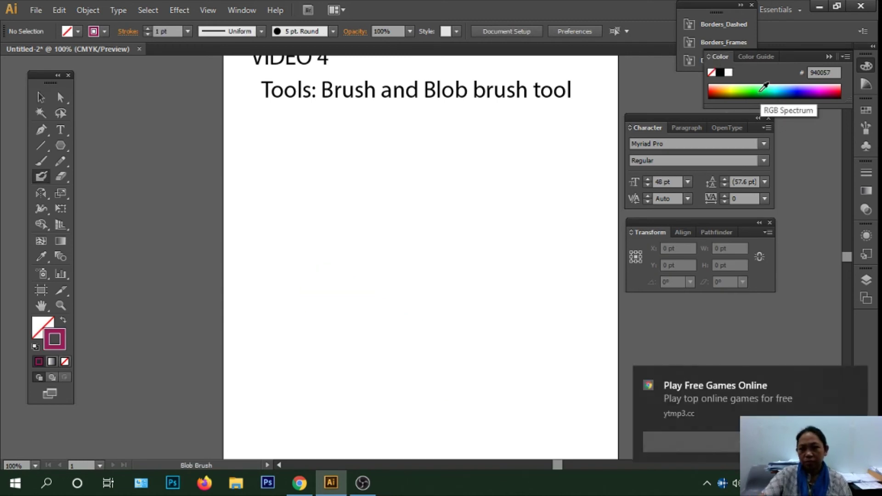
- Choose magenta-purple A500AA and paint four merged flower petals with the Blob Brush
click(812, 87)
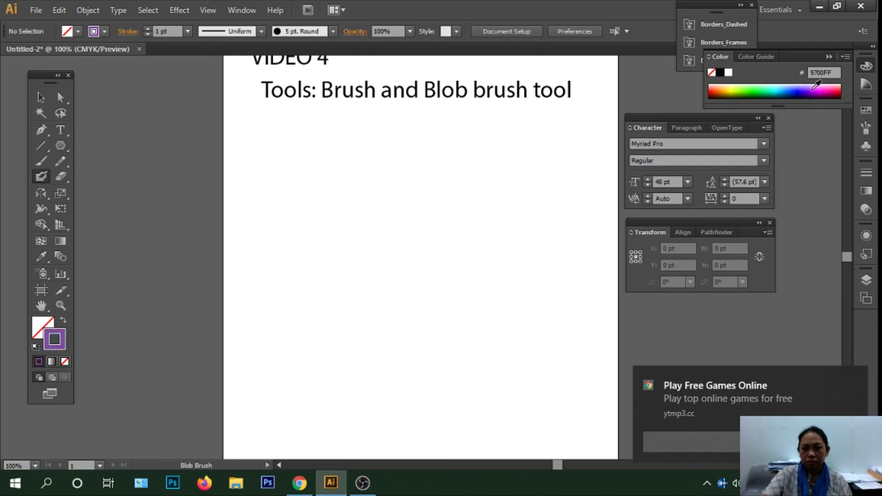
click(822, 90)
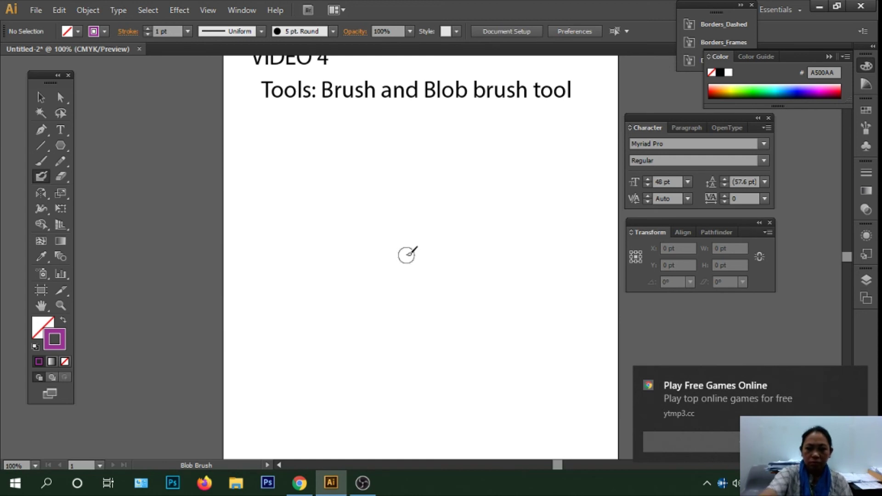
mouse_move(402, 276)
mouse_down()
mouse_move(401, 235)
mouse_move(394, 262)
mouse_move(408, 294)
mouse_move(473, 250)
mouse_move(437, 277)
mouse_move(426, 270)
mouse_move(441, 300)
mouse_move(437, 351)
mouse_move(407, 318)
mouse_move(417, 281)
mouse_move(427, 327)
mouse_up()
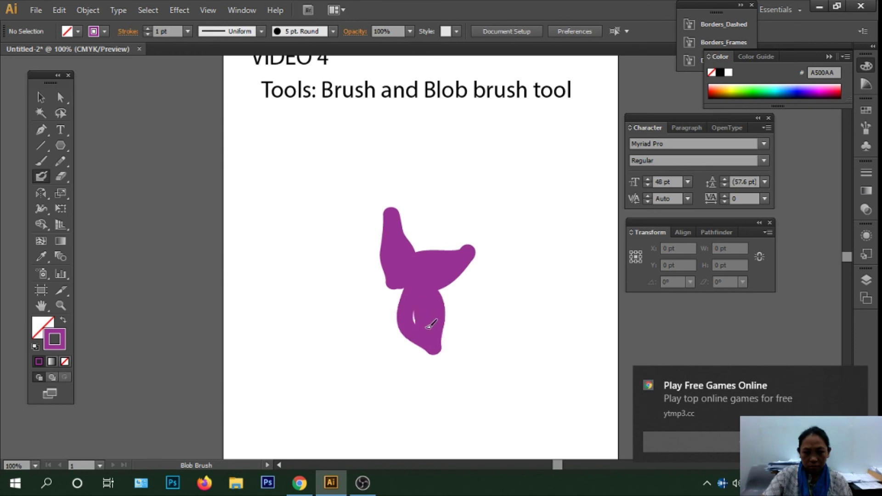
mouse_move(387, 272)
mouse_down()
mouse_move(331, 271)
mouse_move(326, 307)
mouse_move(404, 286)
mouse_move(341, 296)
mouse_up()
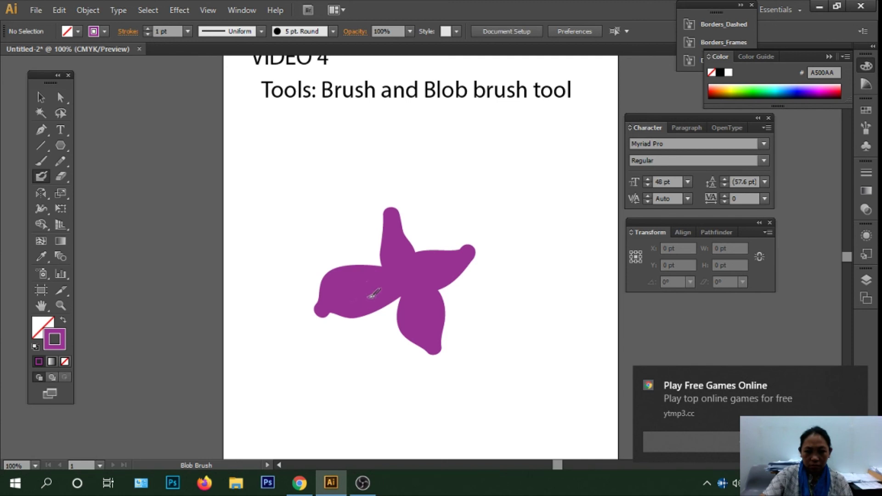
click(41, 161)
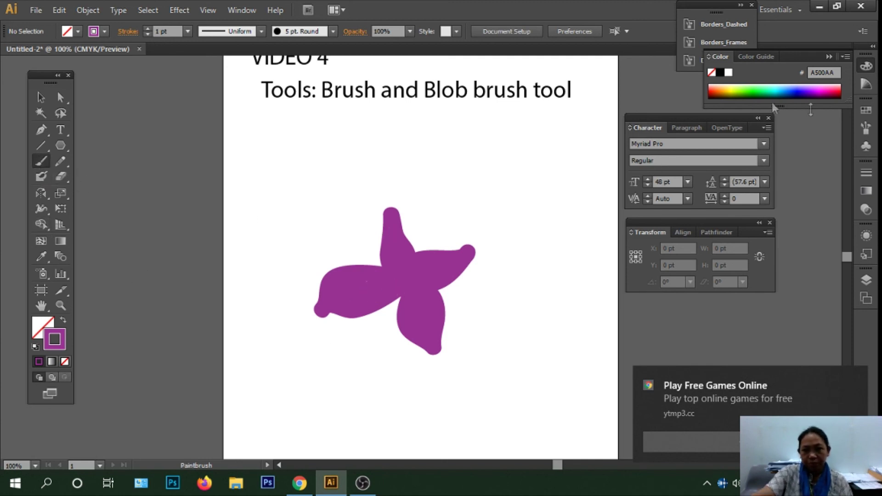
- Trace a thick red D4003E Paintbrush outline around all four petals
click(834, 90)
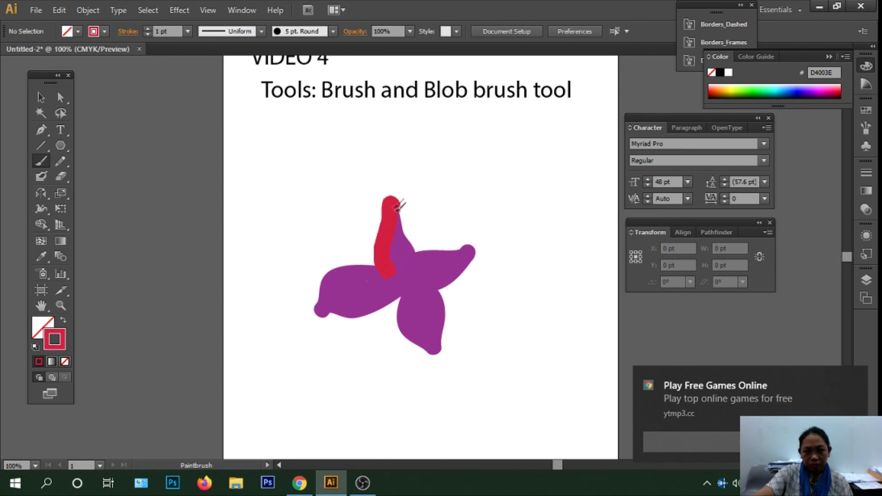
mouse_move(387, 267)
mouse_down()
mouse_move(420, 262)
mouse_move(445, 293)
mouse_move(411, 293)
mouse_move(381, 266)
mouse_up()
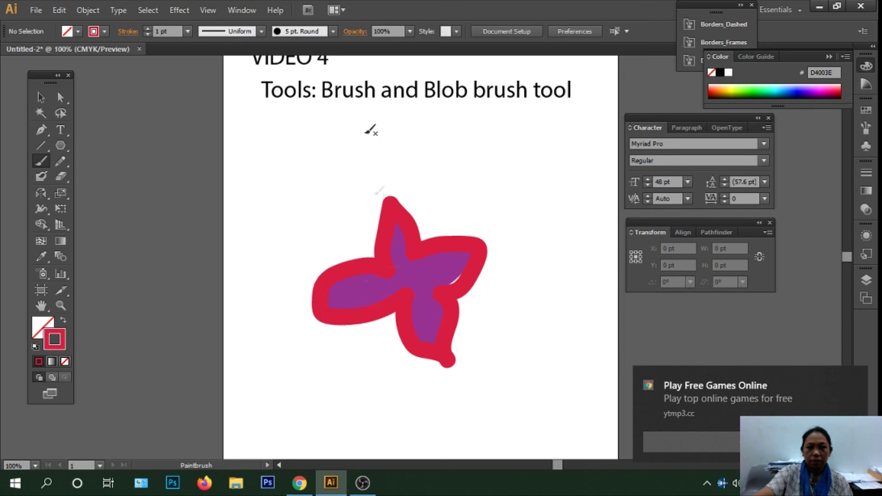
click(40, 98)
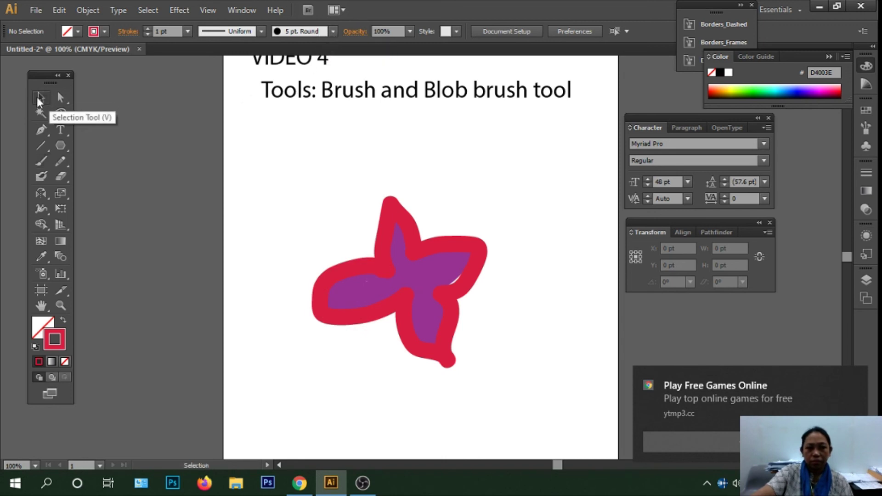
click(422, 249)
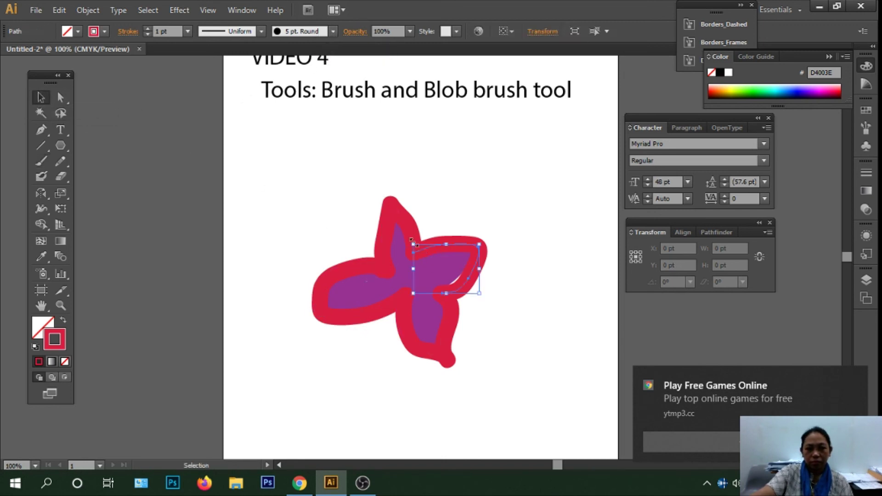
click(327, 214)
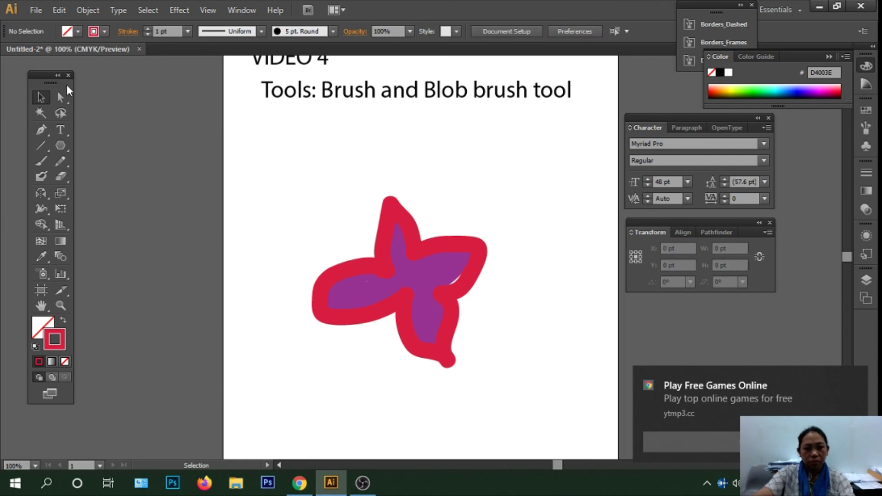
click(41, 113)
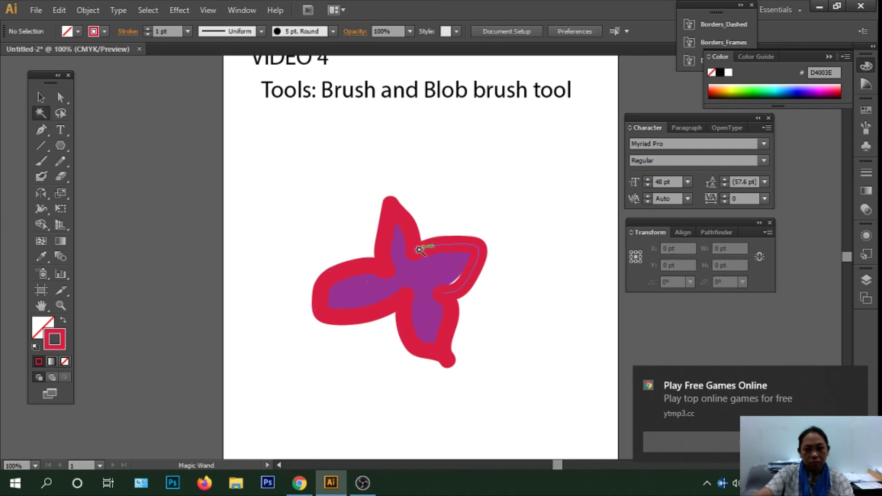
- Give the flower's red outline the rough charcoal art brush at 3 pt stroke weight
click(419, 247)
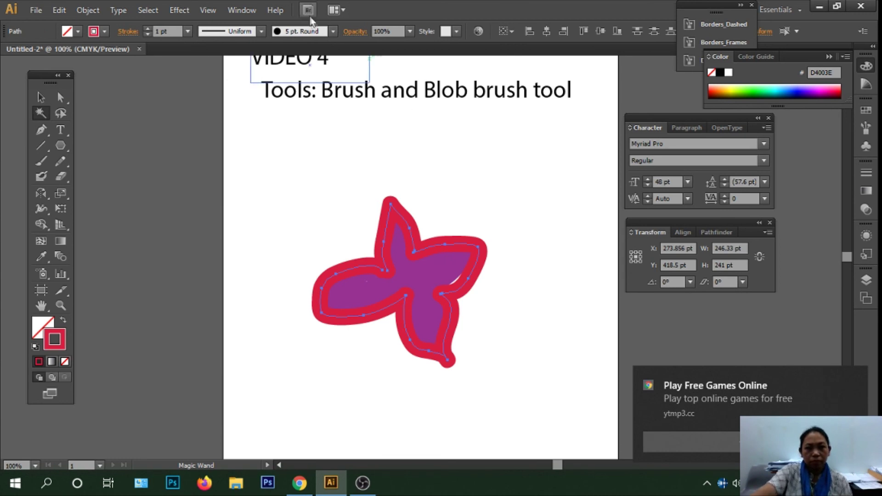
click(334, 31)
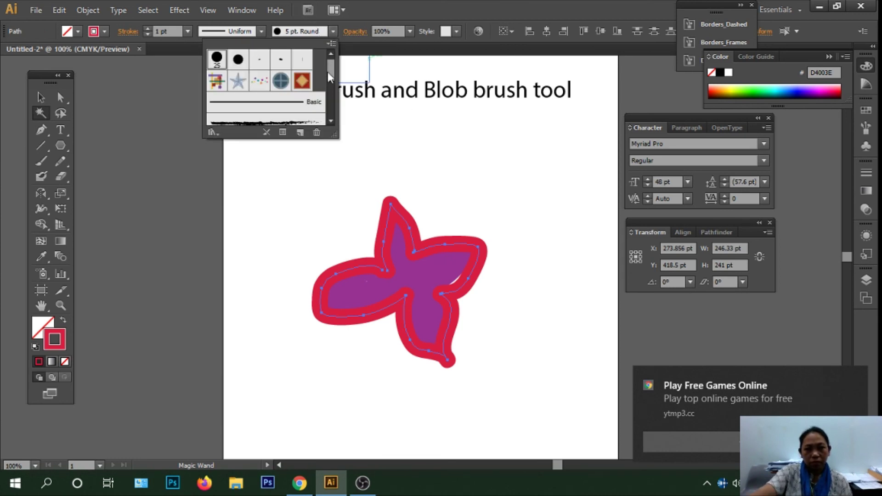
scroll(327, 71, down, 5)
click(283, 73)
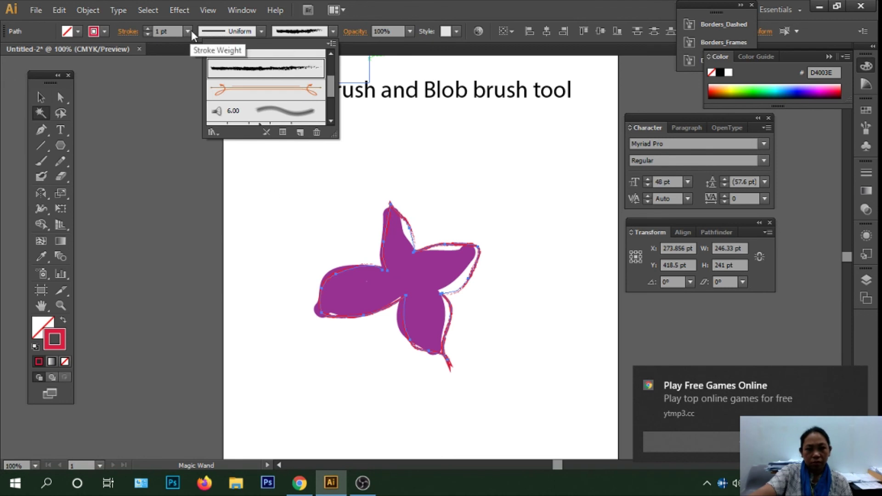
click(188, 31)
click(193, 118)
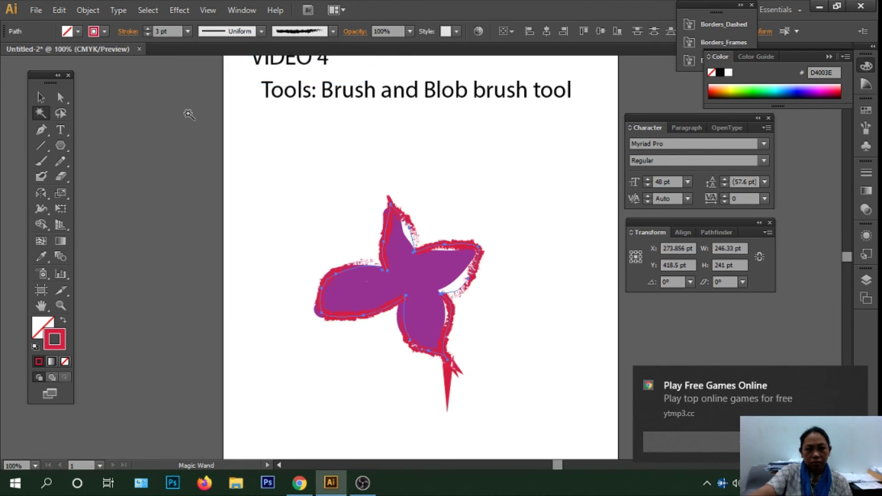